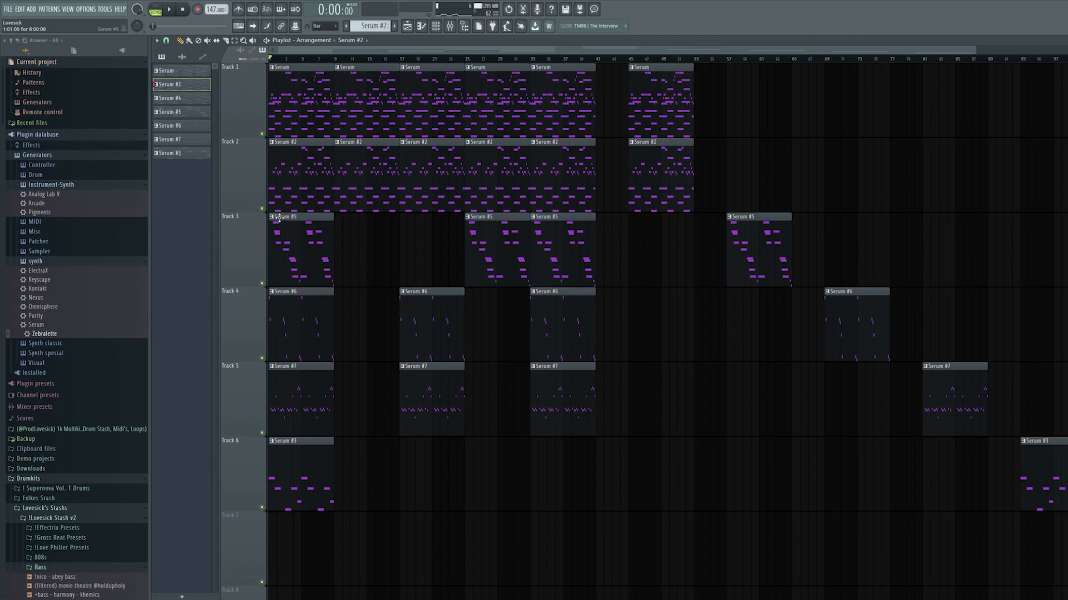
- Isolate playlist Tracks 1 and 2 for listening and toggle the solo state of Track 3
{"action": "left_click", "coordinate": [262, 208], "text": "ctrl"}
{"action": "left_click", "coordinate": [262, 134]}
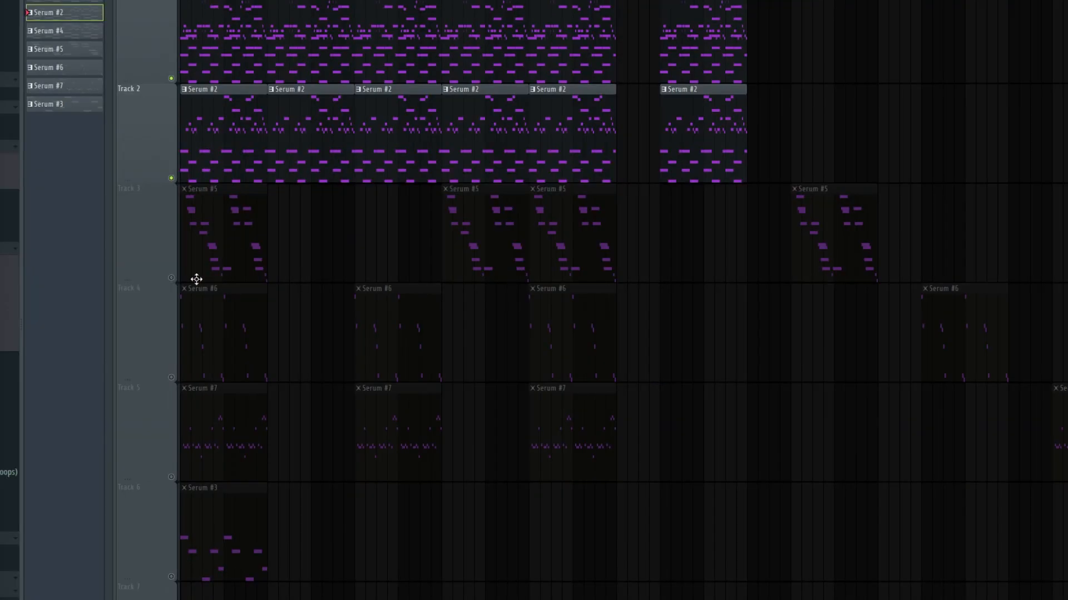
{"action": "right_click", "coordinate": [171, 277]}
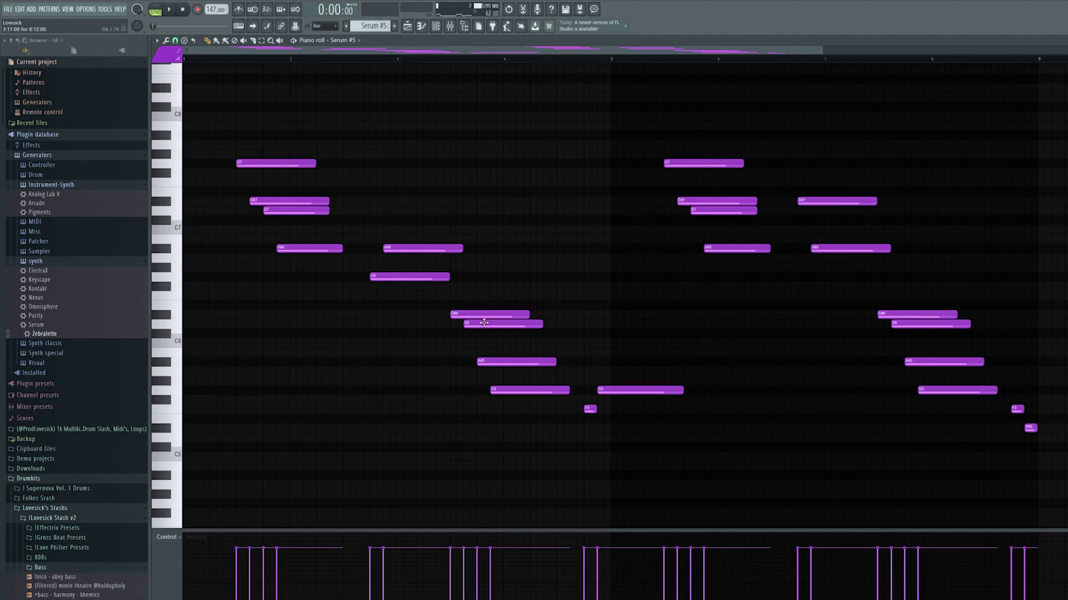
- Examine the Serum #5 melody in the piano roll, from the opening notes to the last short notes before bar 9
{"action": "left_click_drag", "start_coordinate": [262, 131], "coordinate": [274, 161]}
{"action": "right_click", "coordinate": [643, 269]}
{"action": "left_click_drag", "start_coordinate": [702, 122], "coordinate": [946, 406]}
{"action": "right_click", "coordinate": [930, 444]}
{"action": "left_click_drag", "start_coordinate": [893, 361], "coordinate": [1063, 450]}
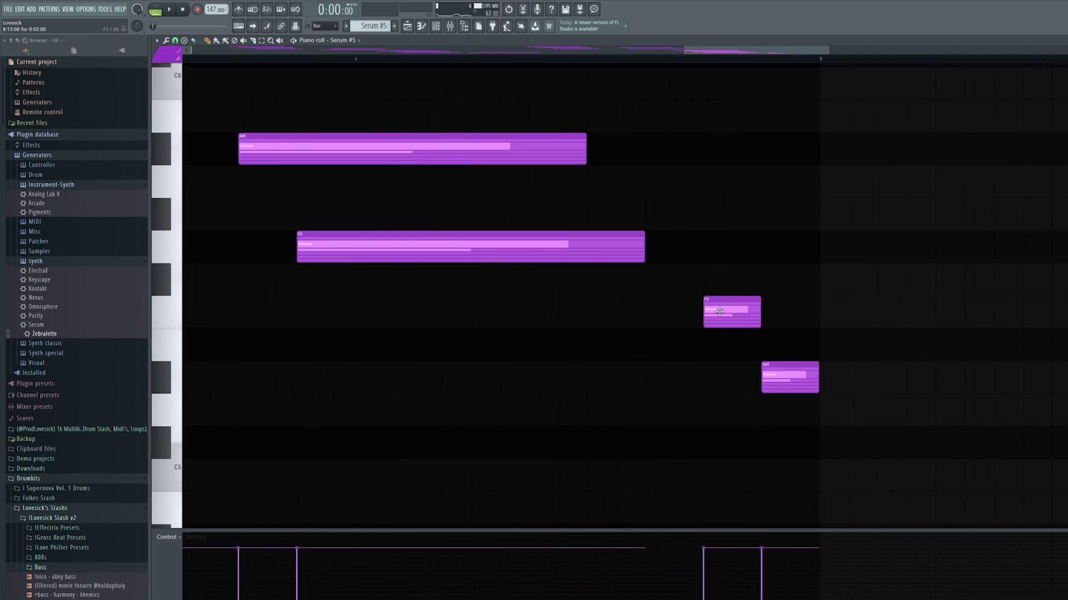
{"action": "right_click", "coordinate": [800, 345], "text": "ctrl"}
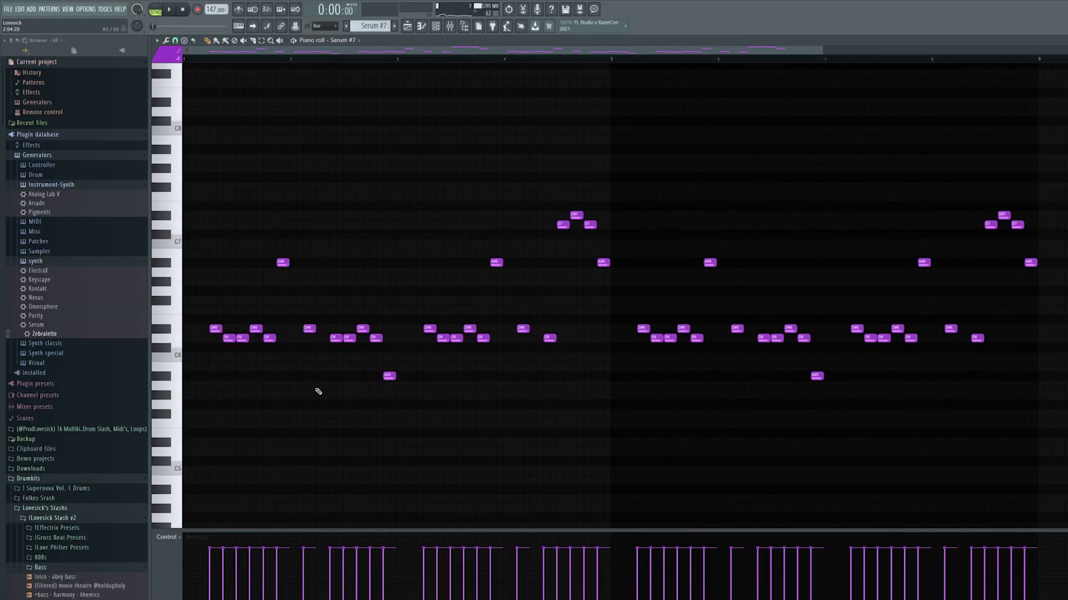
- Play the Serum #7 pattern, duplicate its first two bars onto bars 3 and 4, and delete the duplicated notes
{"action": "key", "text": "space"}
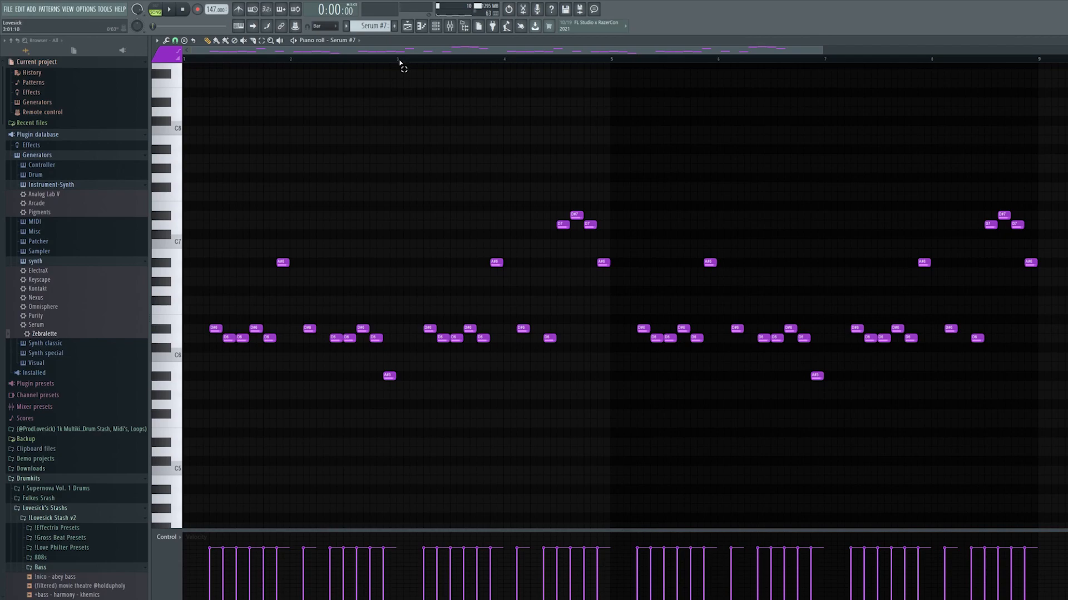
{"action": "left_click_drag", "start_coordinate": [400, 63], "coordinate": [184, 111]}
{"action": "key", "text": "ctrl+b"}
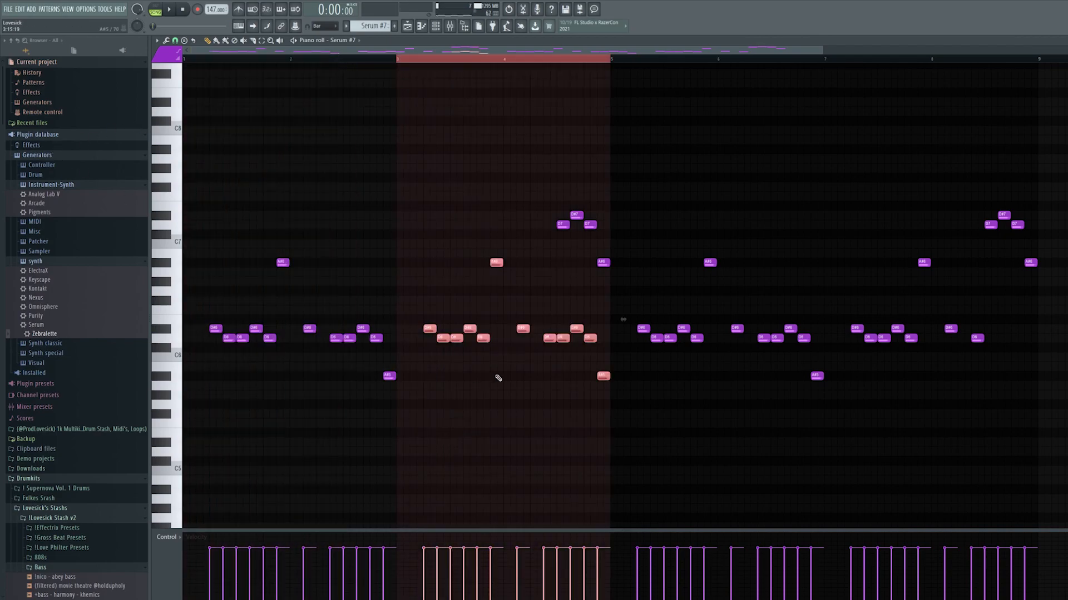
{"action": "key", "text": "Delete"}
{"action": "left_click_drag", "start_coordinate": [348, 316], "coordinate": [394, 391]}
{"action": "left_click_drag", "start_coordinate": [387, 376], "coordinate": [623, 239]}
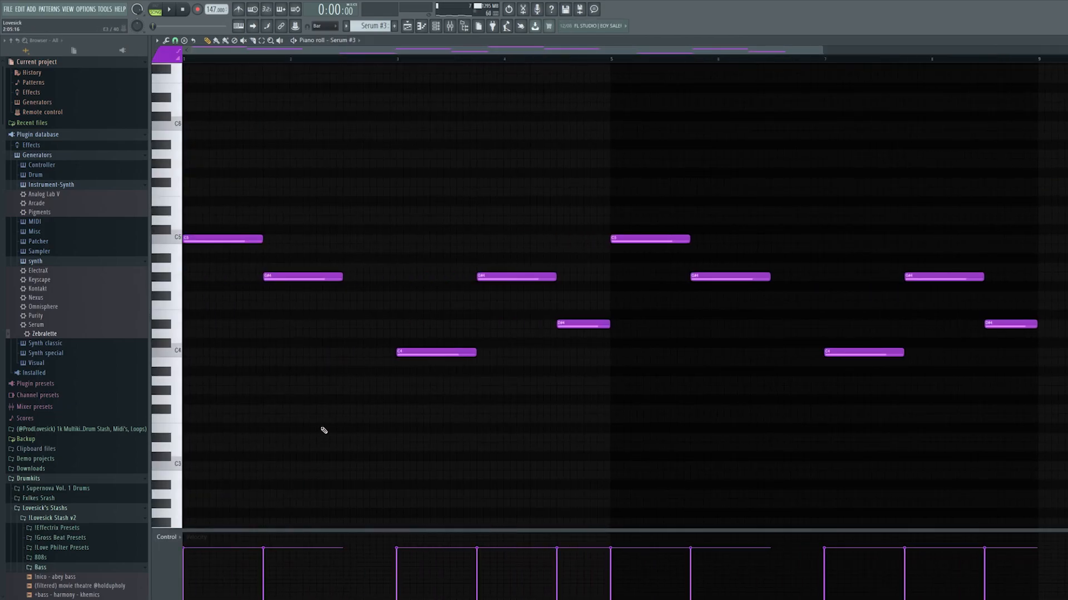
- Play the Serum #3 pattern in the piano roll
{"action": "key", "text": "space"}
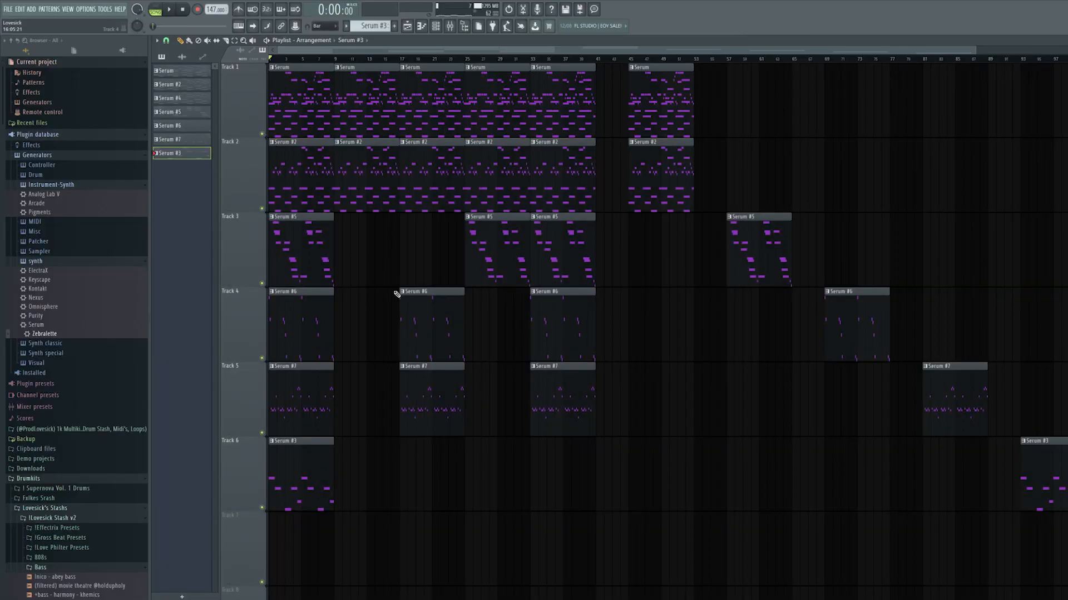
- Check the Serum clips in the playlist and inspect the 20Hz + 18kHz cut EQ on the Serum mixer track
{"action": "left_click", "coordinate": [449, 25]}
{"action": "left_click", "coordinate": [208, 208]}
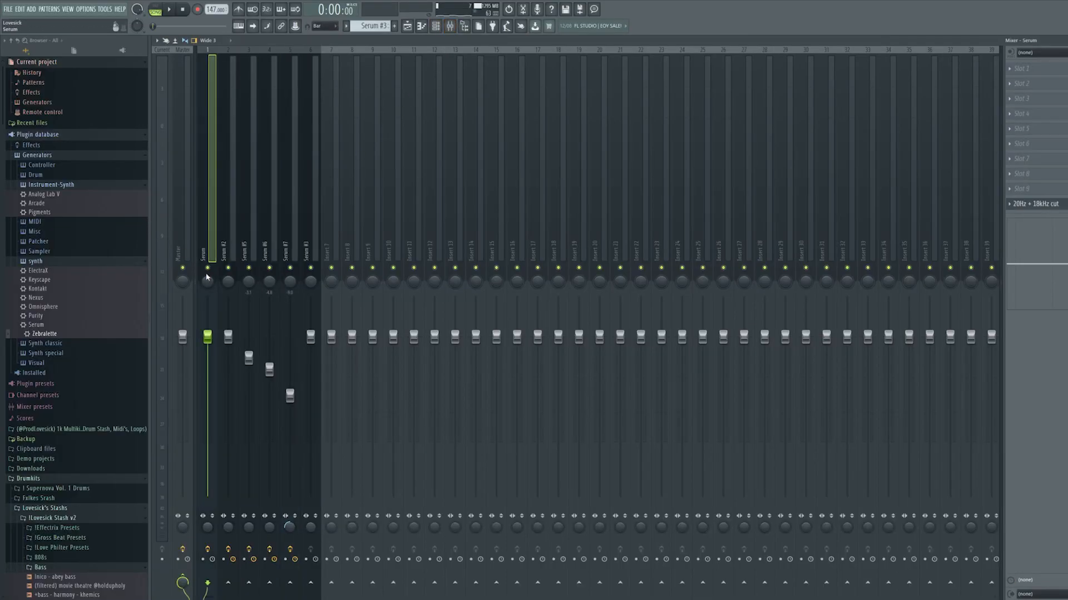
{"action": "left_click", "coordinate": [407, 26]}
{"action": "left_click", "coordinate": [291, 106]}
{"action": "left_click", "coordinate": [286, 176]}
{"action": "left_click", "coordinate": [299, 108]}
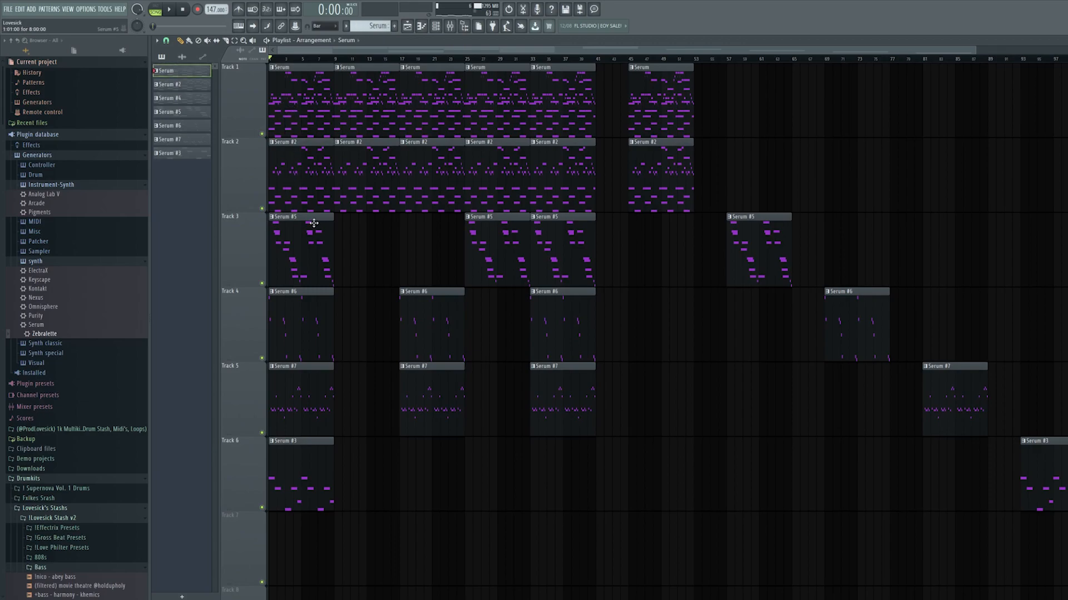
{"action": "left_click", "coordinate": [450, 27]}
{"action": "left_click", "coordinate": [1031, 204]}
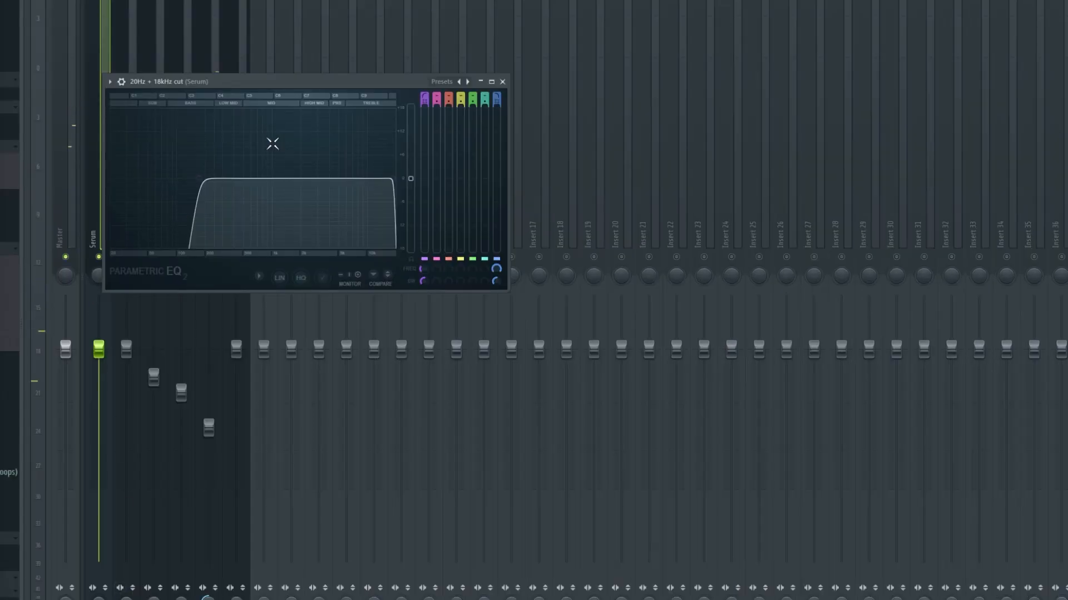
- Solo the Serum #5 mixer track and inspect the curve of its Fruity Parametric EQ 2
{"action": "left_click", "coordinate": [232, 54]}
{"action": "left_click", "coordinate": [125, 194]}
{"action": "left_click", "coordinate": [162, 254]}
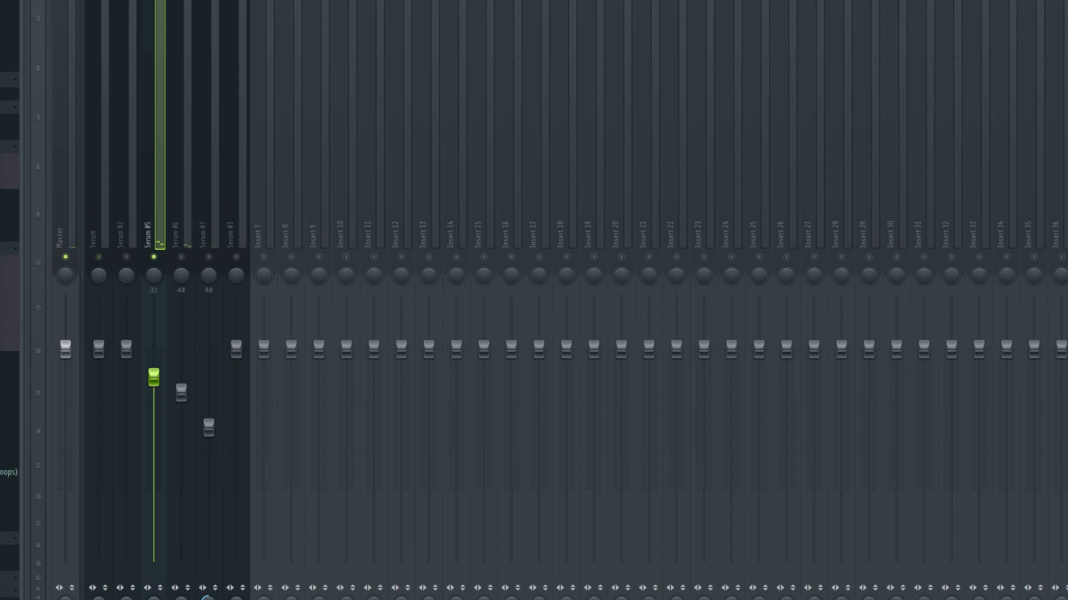
{"action": "left_click", "coordinate": [1056, 205]}
{"action": "left_click", "coordinate": [1056, 204]}
{"action": "left_click", "coordinate": [1056, 222]}
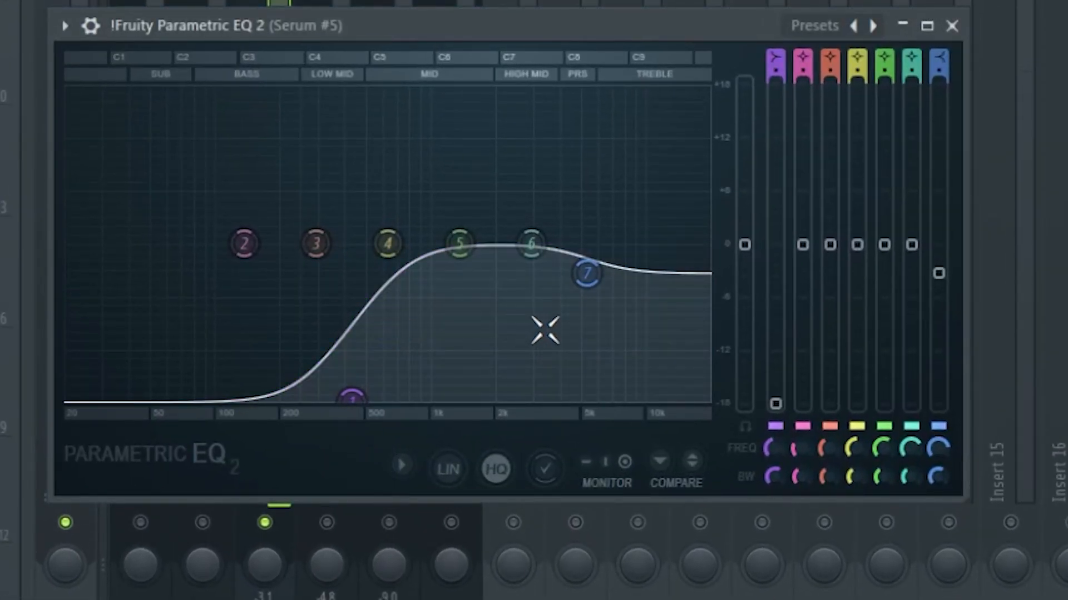
{"action": "key", "text": "Escape"}
- Select the Serum #6 mixer track and inspect its ValhallaVintageVerb and Fruity Parametric EQ 2 settings
{"action": "left_click", "coordinate": [327, 522]}
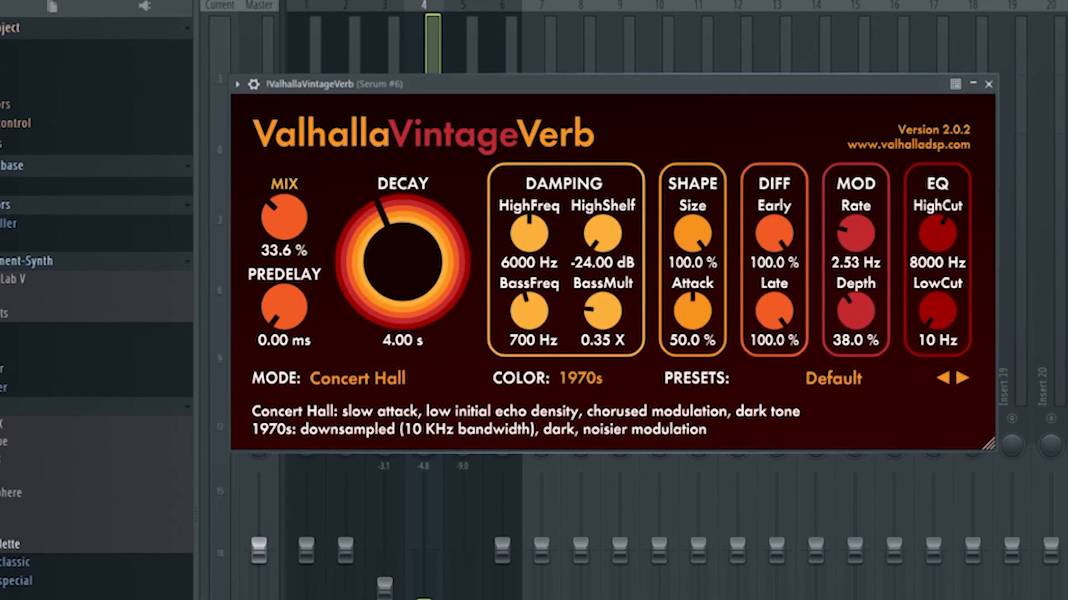
{"action": "key", "text": "Escape"}
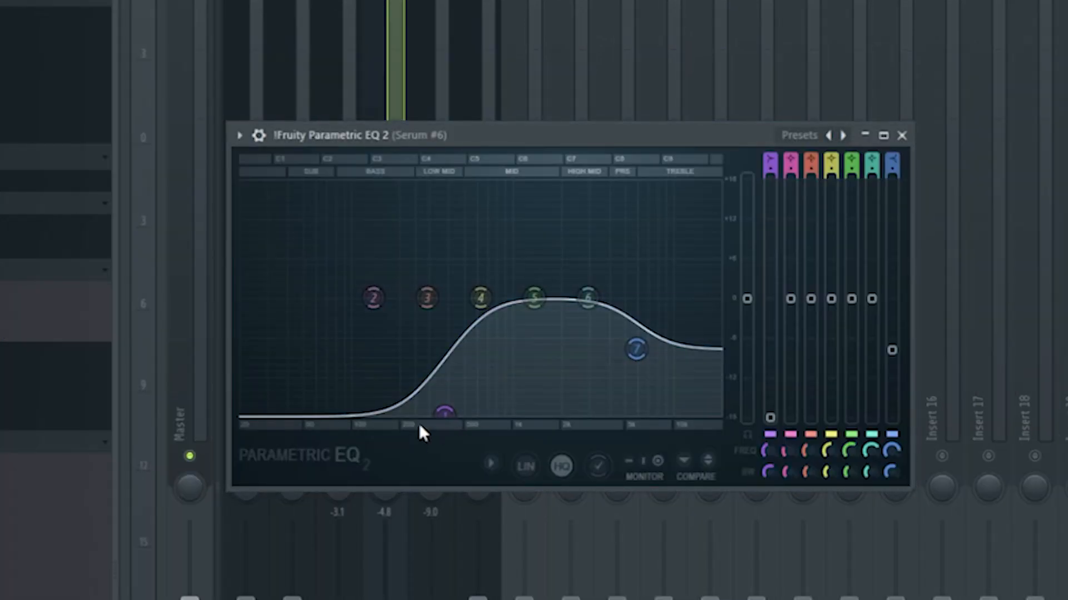
{"action": "key", "text": "Escape"}
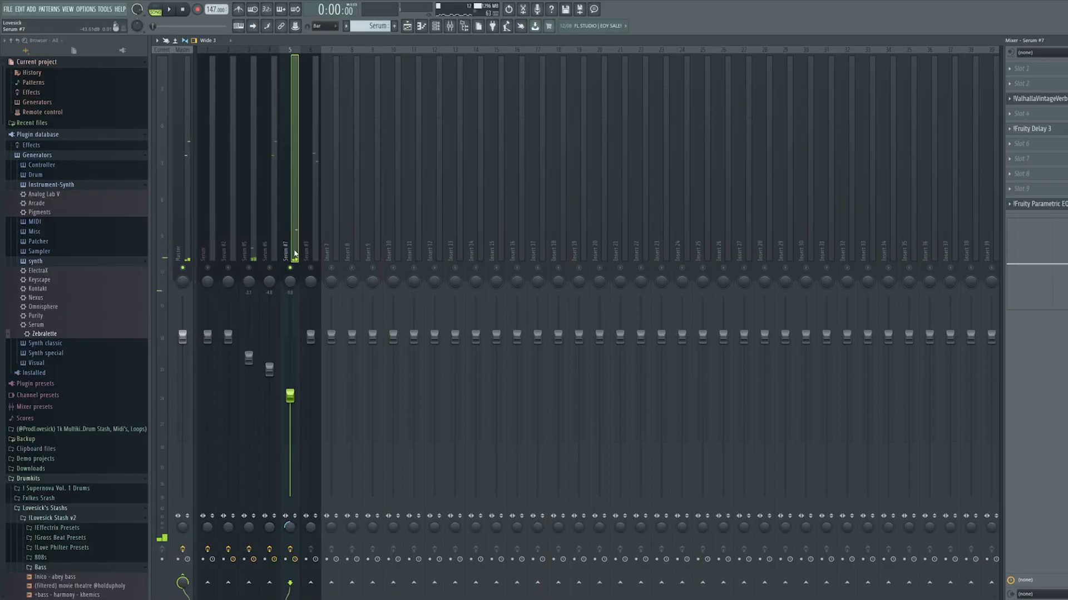
- Inspect the ValhallaVintageVerb, Fruity Delay 3 and Fruity Parametric EQ 2 on the Serum #7 mixer track
{"action": "left_click", "coordinate": [1037, 99]}
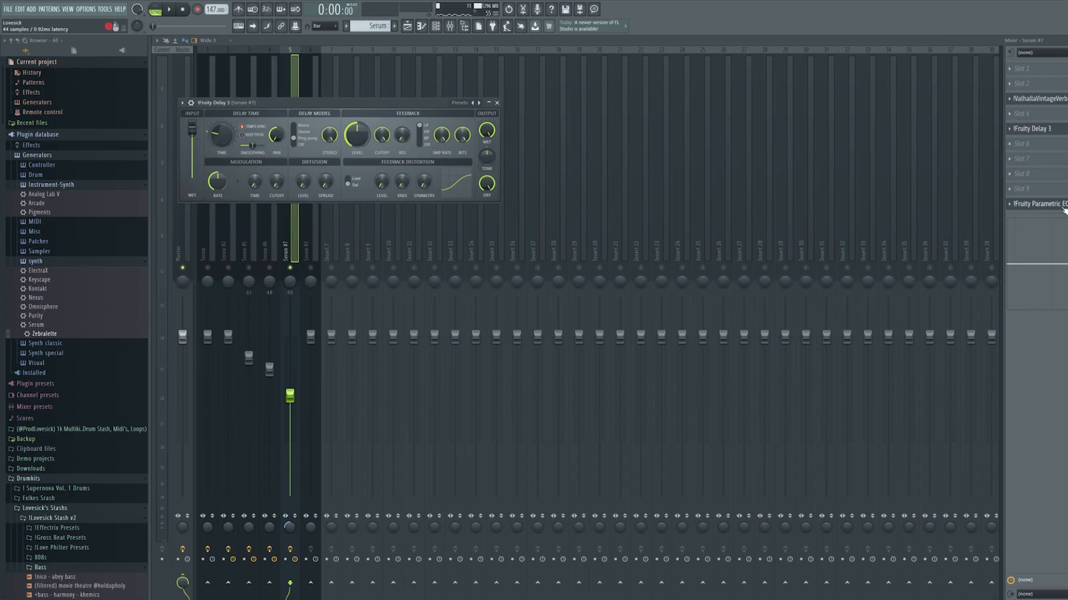
{"action": "left_click", "coordinate": [1062, 206]}
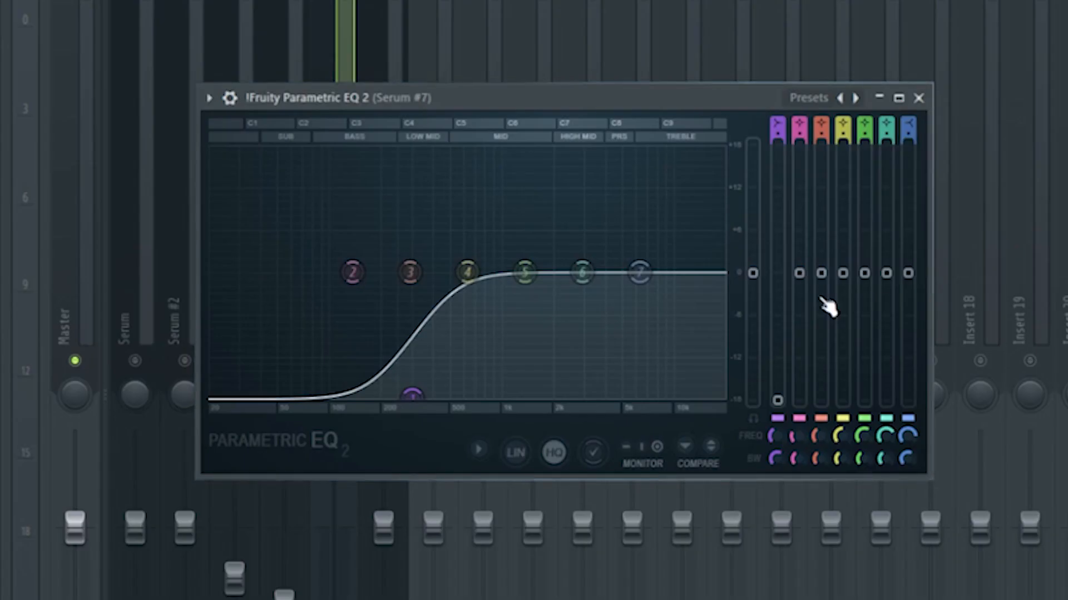
{"action": "key", "text": "Escape"}
- Solo the Serum #3 mixer track for listening, then re-enable all mixer tracks
{"action": "key", "text": "space"}
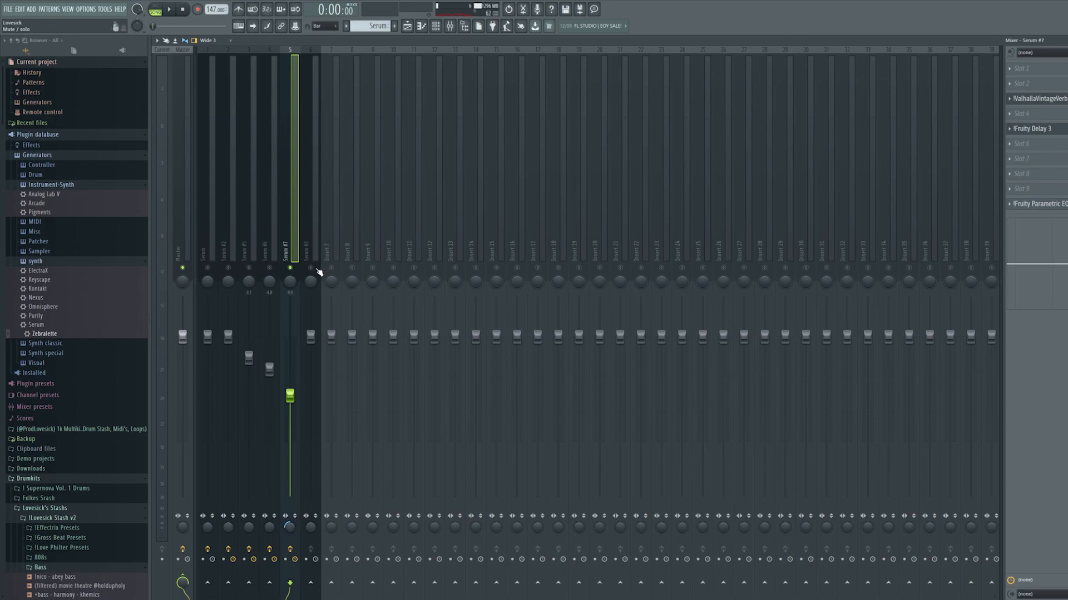
{"action": "left_click", "coordinate": [316, 273]}
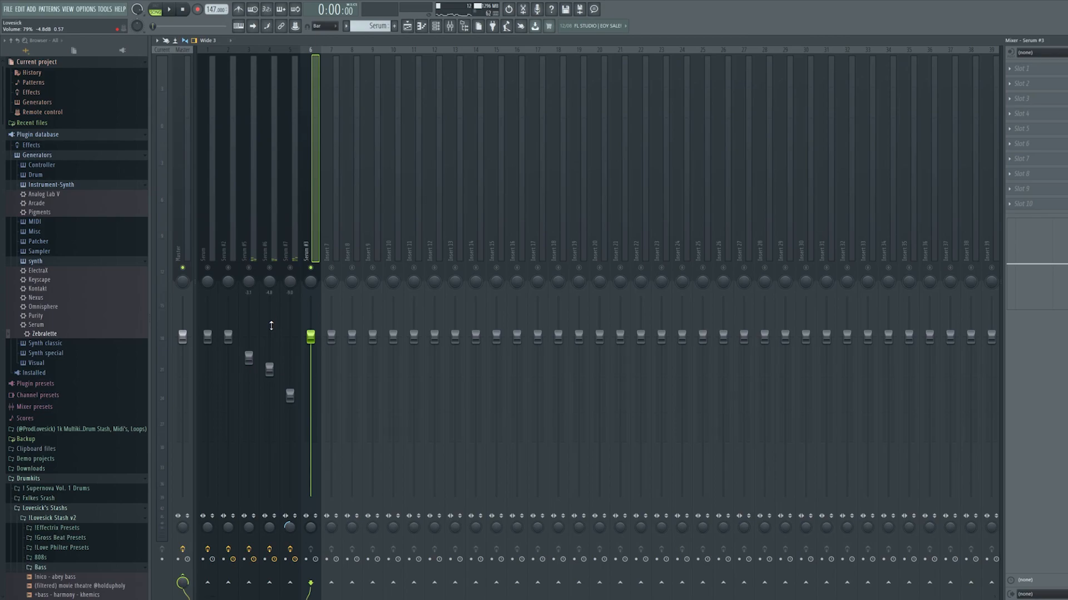
{"action": "right_click", "coordinate": [254, 269]}
{"action": "right_click", "coordinate": [254, 269]}
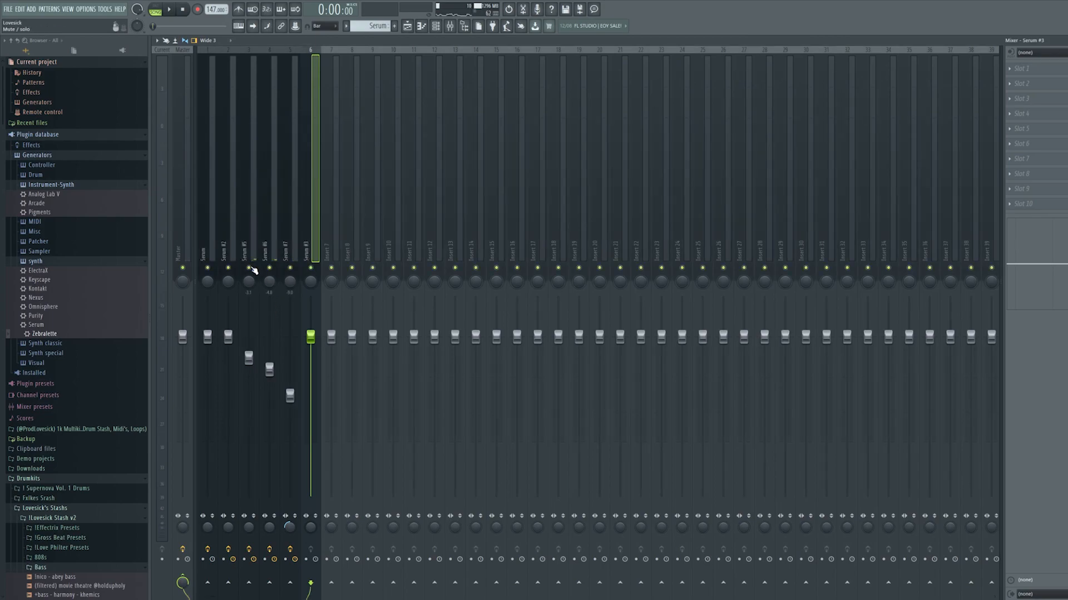
{"action": "left_click_drag", "start_coordinate": [290, 251], "coordinate": [137, 248]}
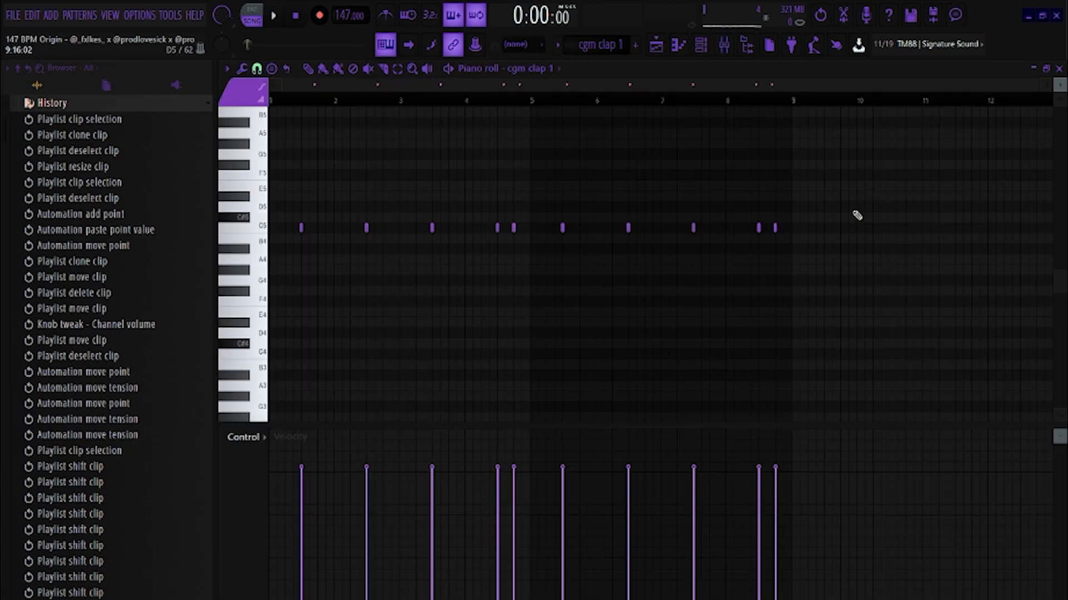
- Examine the note placement of the cgm clap 1 and Hit 1 #2 patterns in the piano roll
{"action": "left_click_drag", "start_coordinate": [853, 211], "coordinate": [737, 218]}
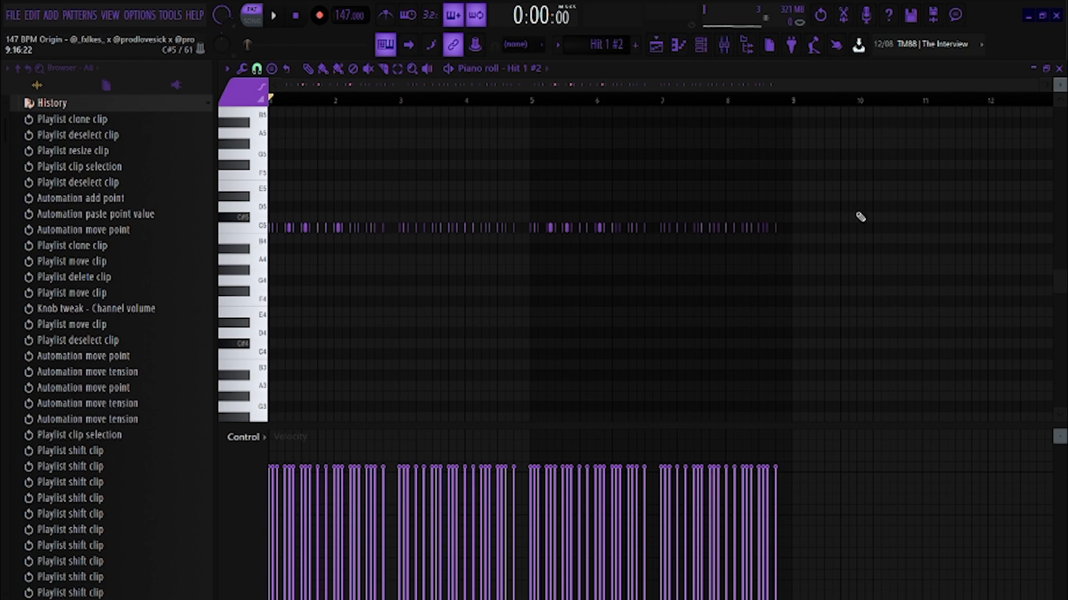
{"action": "scroll", "coordinate": [300, 104], "scroll_direction": "up", "scroll_amount": 2}
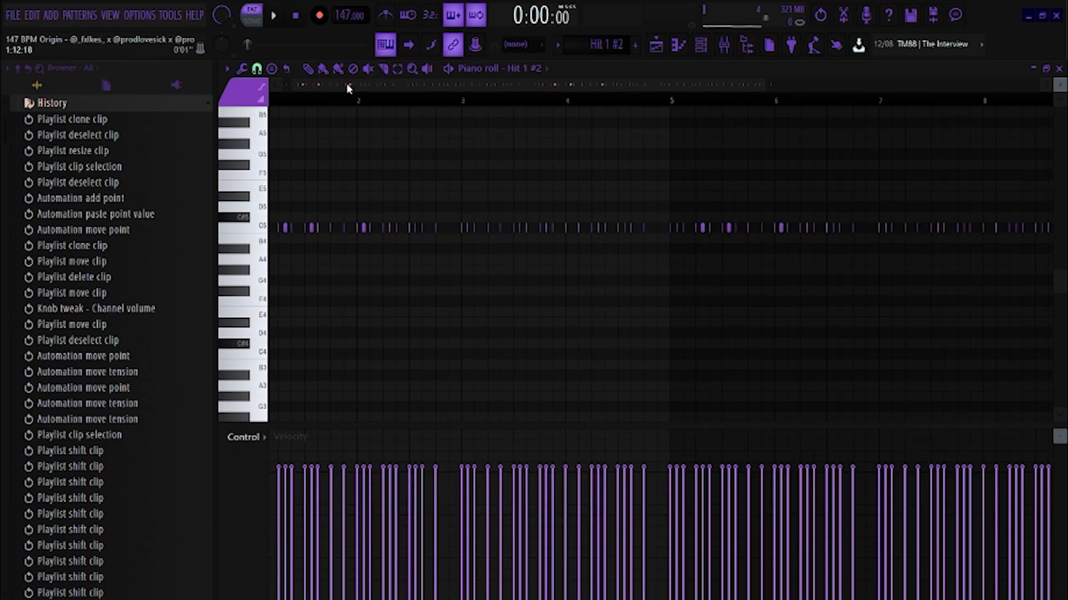
{"action": "left_click_drag", "start_coordinate": [348, 86], "coordinate": [311, 86]}
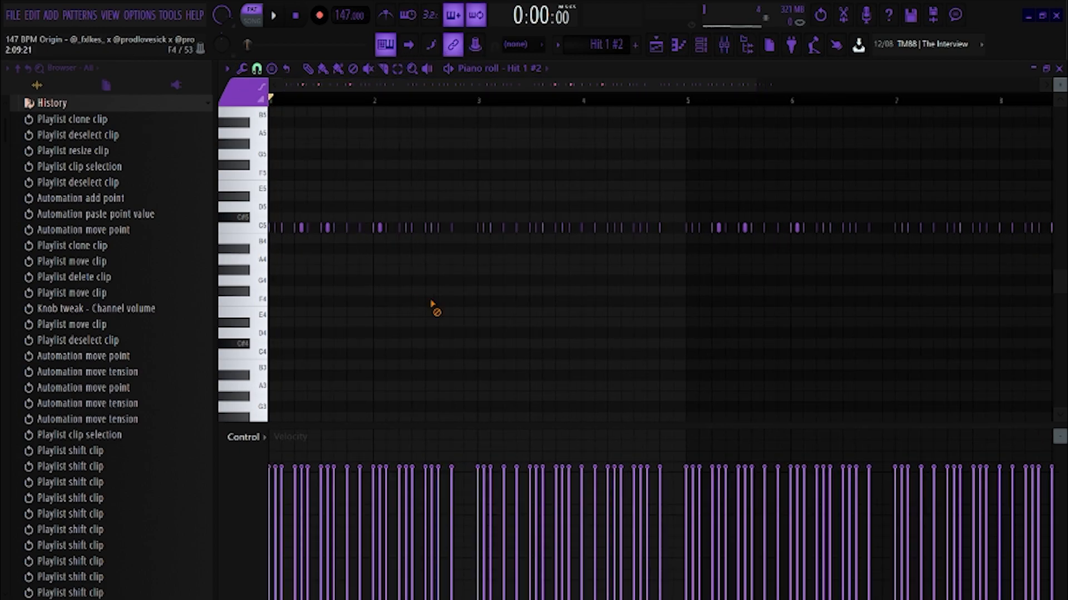
- Try clearing the Hit 1 #2 channel and entering its opening hits as steps in the channel rack
{"action": "left_click", "coordinate": [701, 46]}
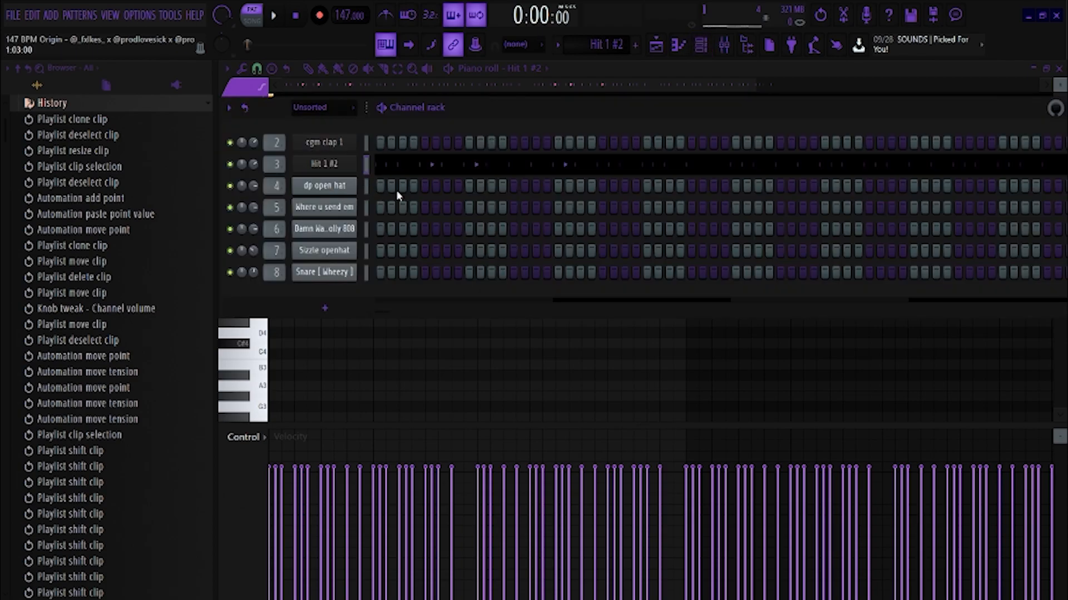
{"action": "key", "text": "ctrl+x"}
{"action": "key", "text": "ctrl+v"}
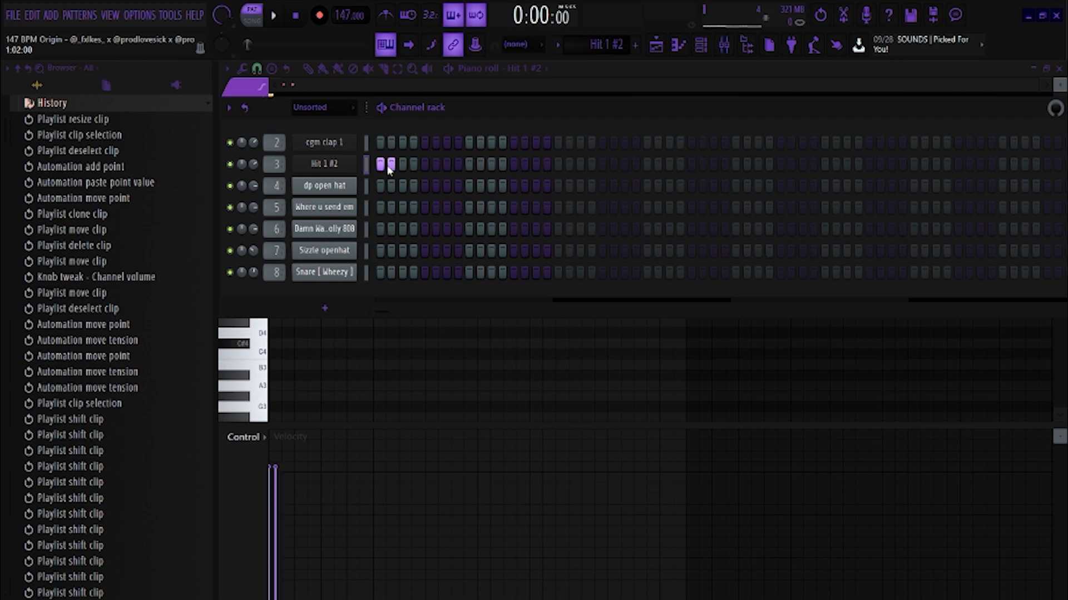
{"action": "left_click", "coordinate": [426, 165]}
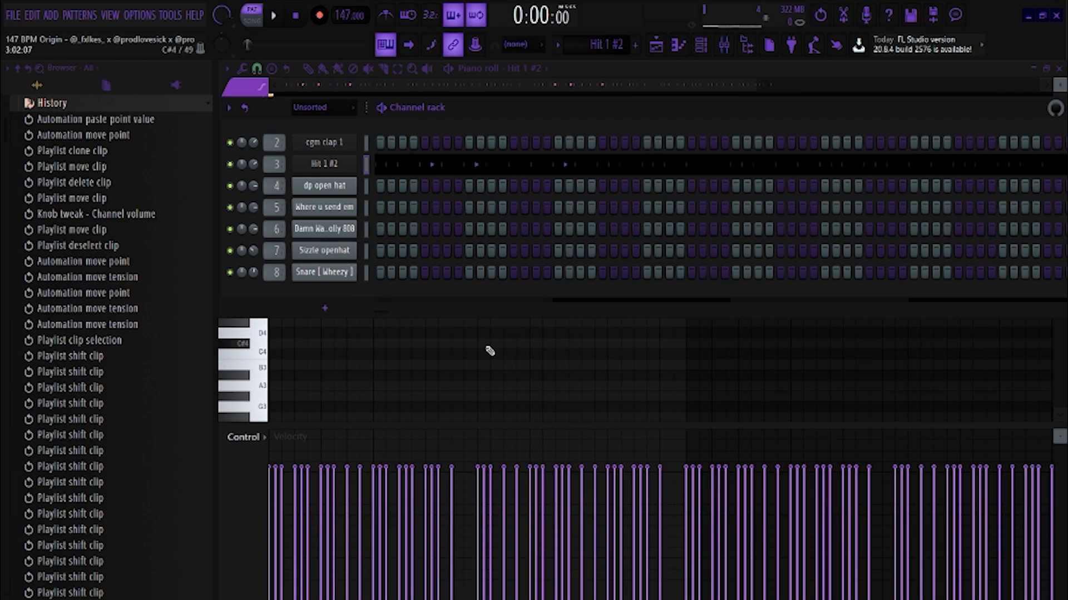
{"action": "key", "text": "F6"}
- Play the Hit 1 #2 pattern and examine its rolls and gaps across all eight bars in the piano roll
{"action": "scroll", "coordinate": [291, 132], "scroll_direction": "up", "scroll_amount": 5}
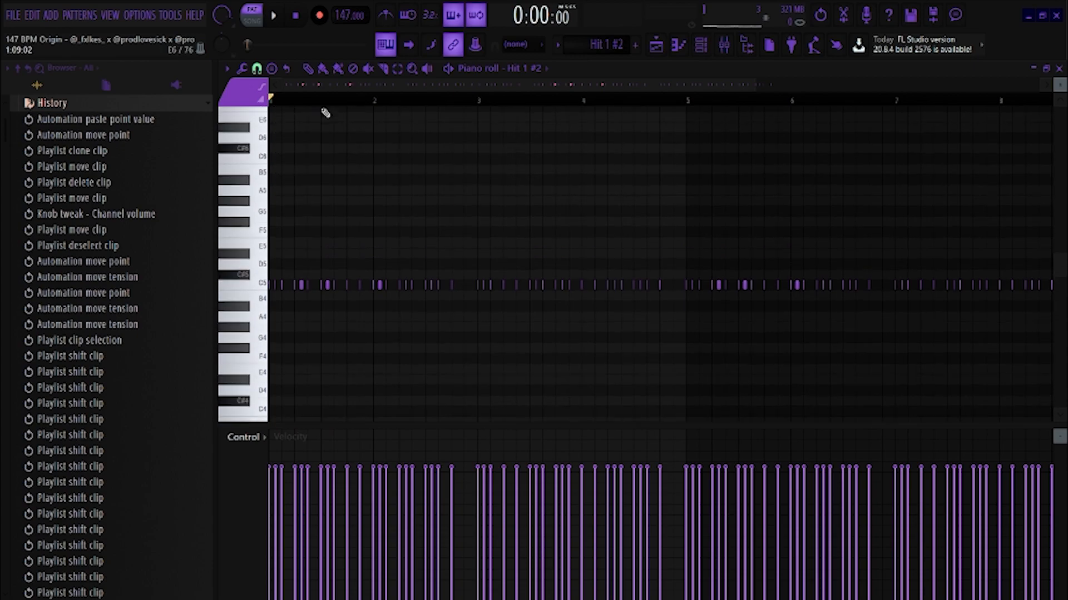
{"action": "scroll", "coordinate": [317, 105], "scroll_direction": "down", "scroll_amount": 2}
{"action": "scroll", "coordinate": [287, 106], "scroll_direction": "up", "scroll_amount": 3}
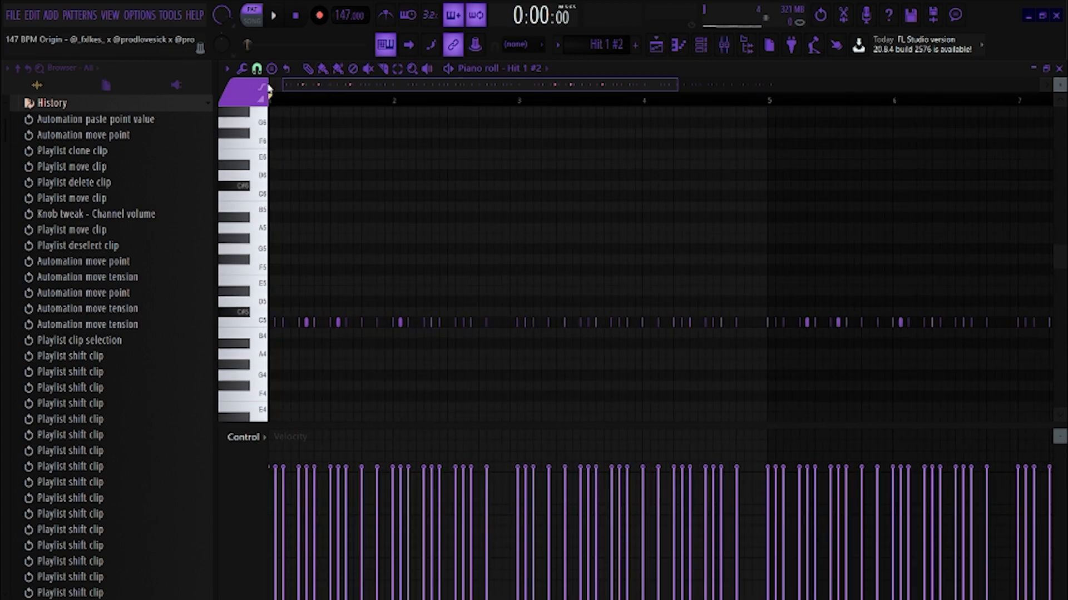
{"action": "scroll", "coordinate": [325, 145], "scroll_direction": "down", "scroll_amount": 5}
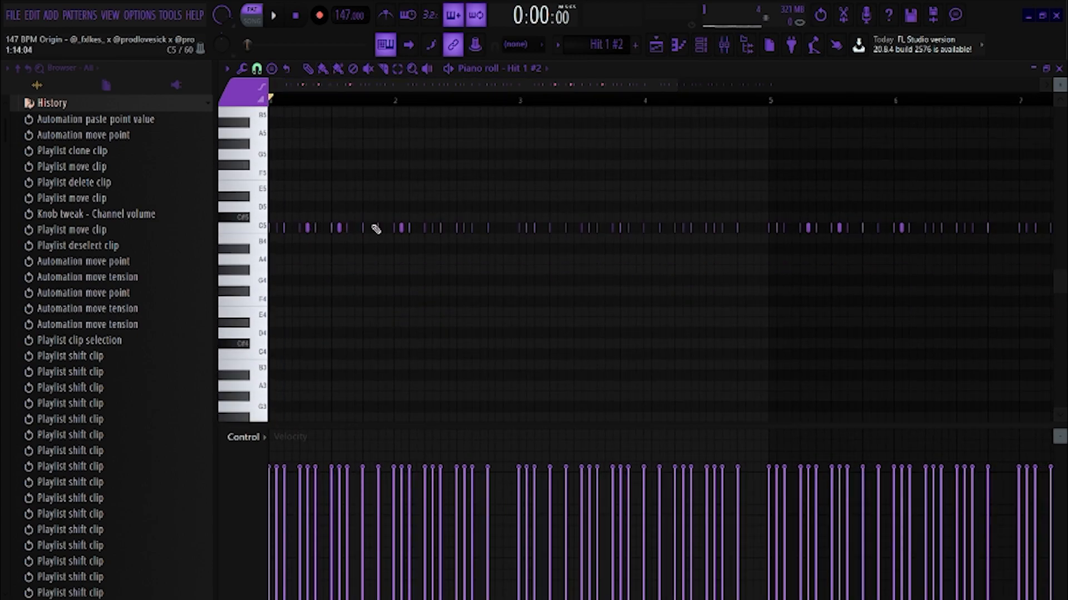
{"action": "key", "text": "space"}
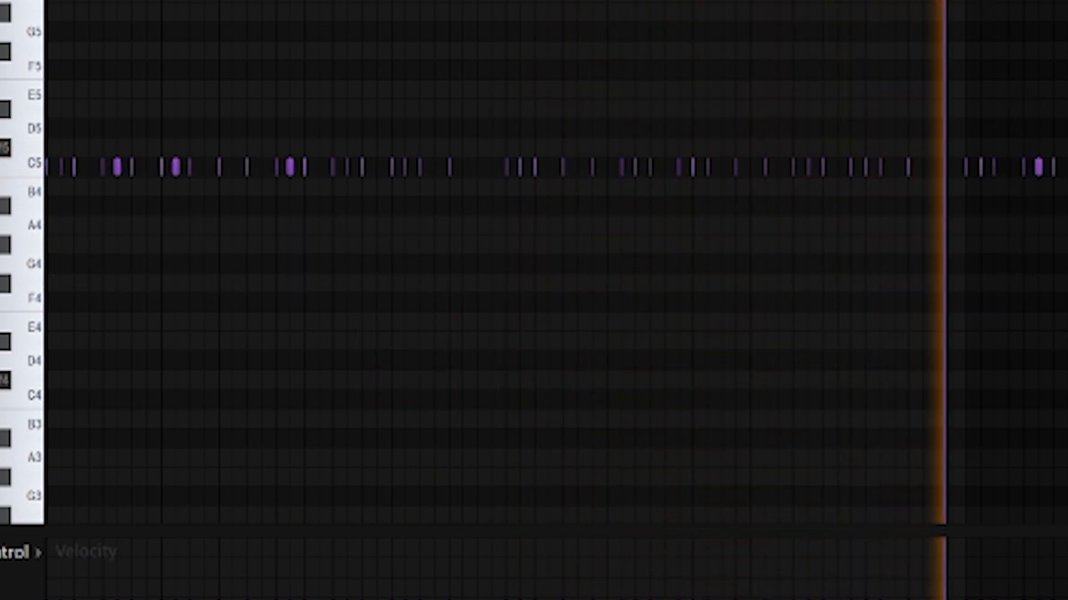
{"action": "scroll", "coordinate": [748, 89], "scroll_direction": "down", "scroll_amount": 5}
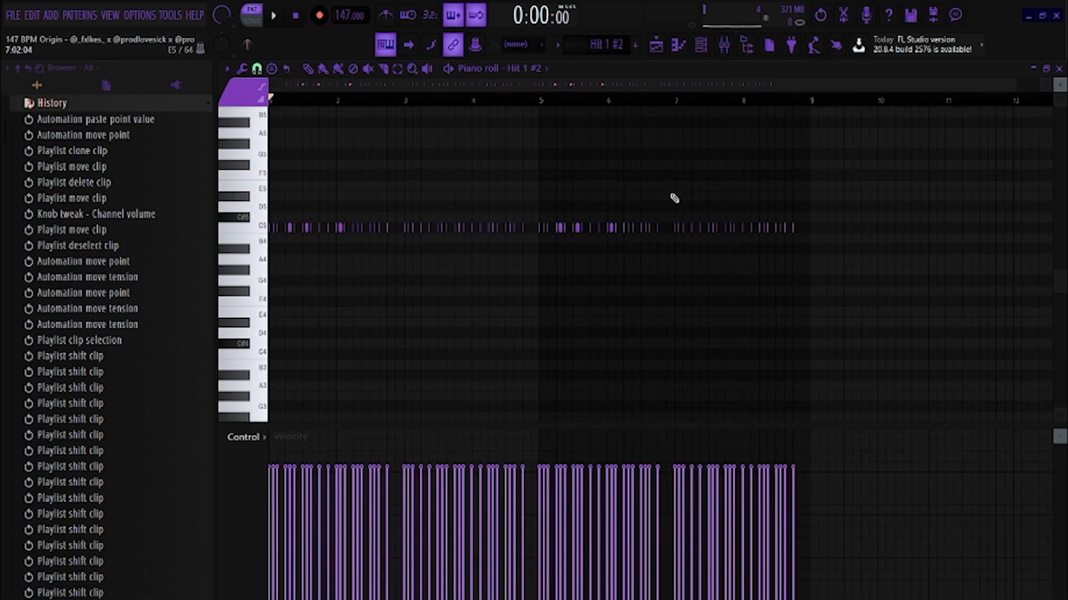
{"action": "left_click_drag", "start_coordinate": [524, 243], "coordinate": [866, 218]}
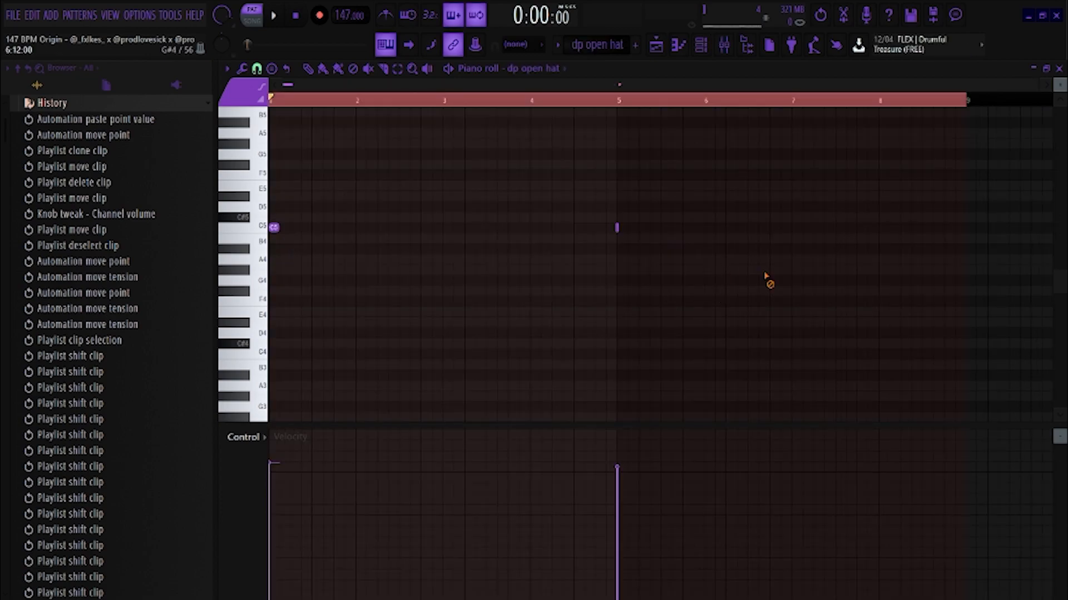
- Play the dp open hat pattern
{"action": "key", "text": "space"}
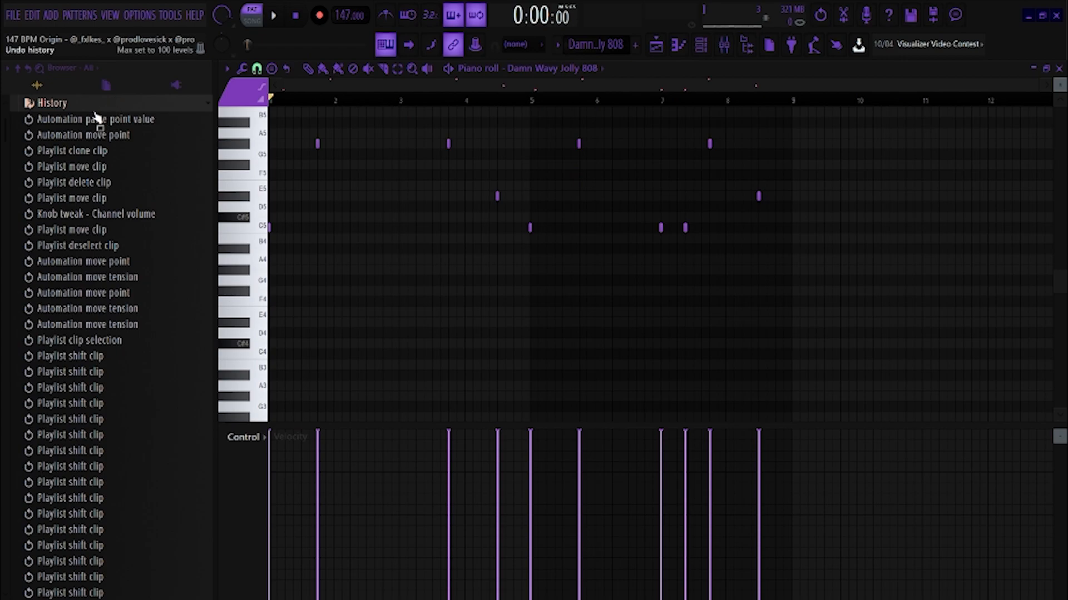
- Play the Damn Wavy Jolly 808 pattern and examine the Where u send em 808 pattern in the piano roll with playback
{"action": "key", "text": "space"}
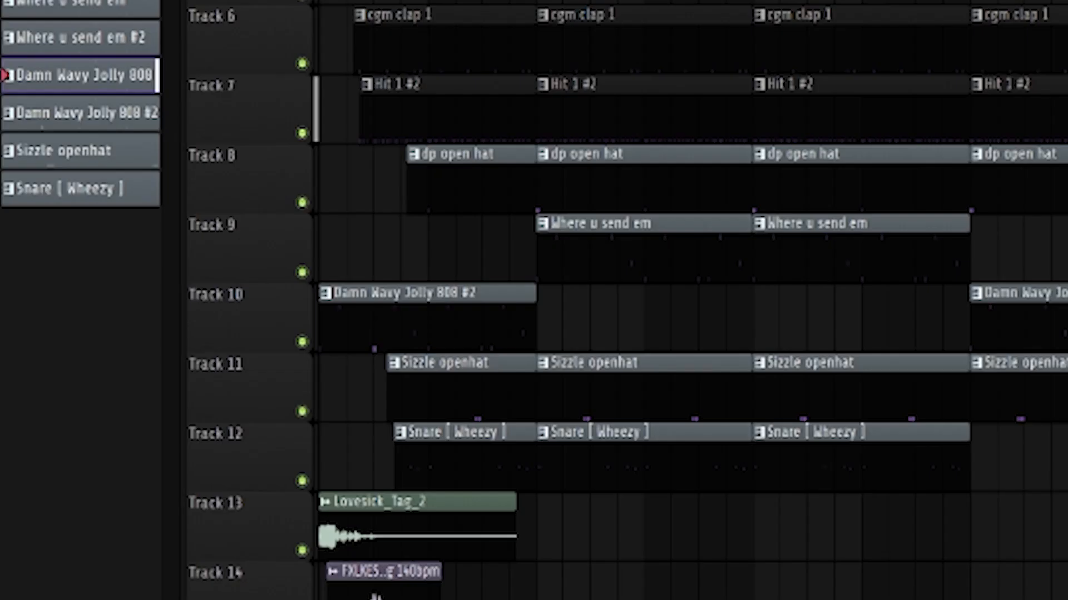
{"action": "scroll", "coordinate": [601, 99], "scroll_direction": "up", "scroll_amount": 6}
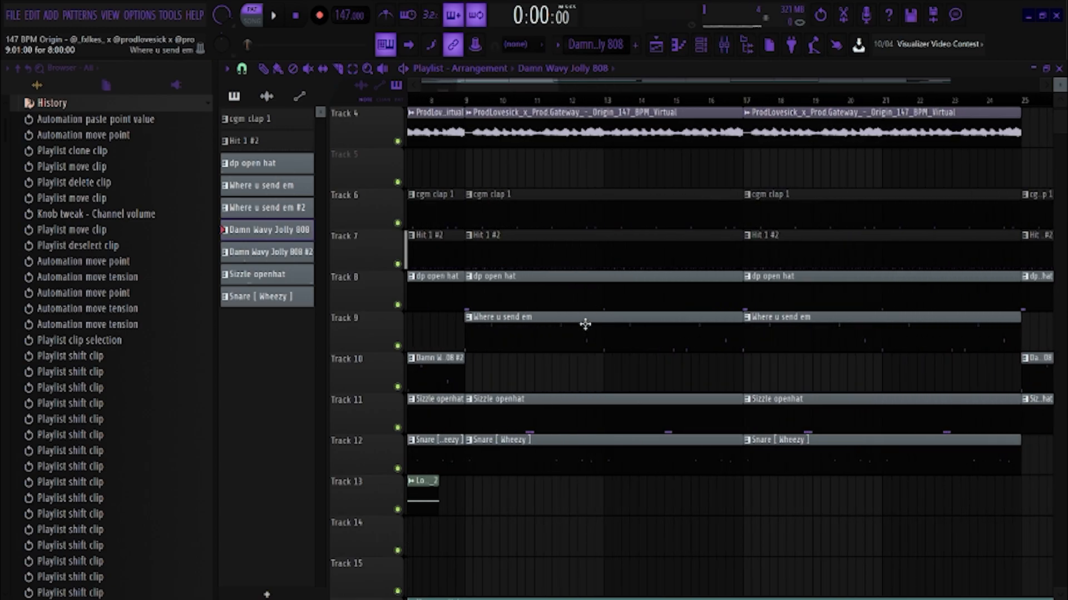
{"action": "double_click", "coordinate": [585, 326]}
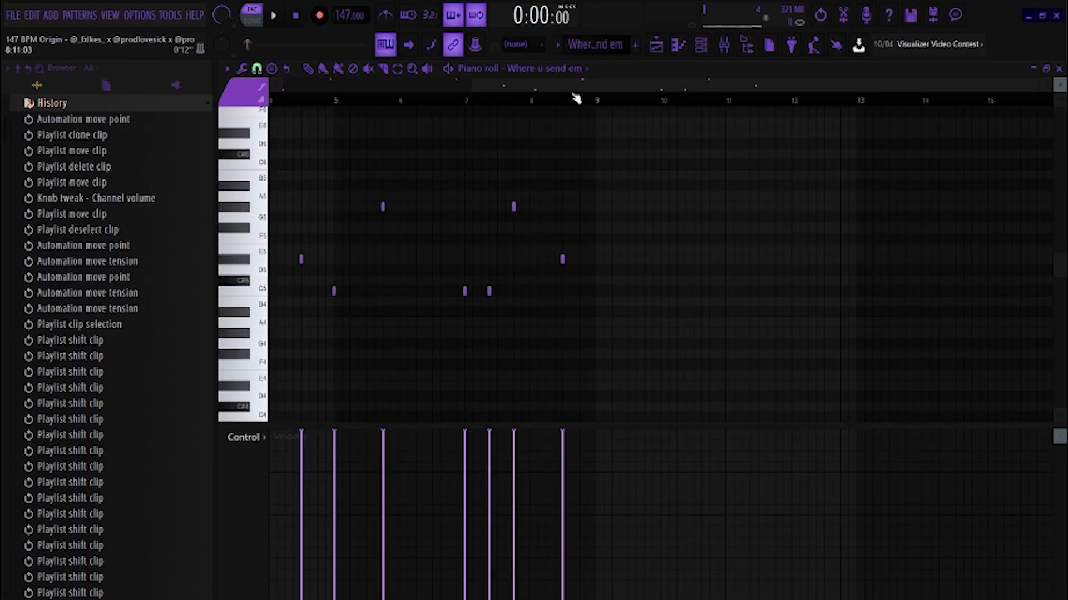
{"action": "scroll", "coordinate": [577, 99], "scroll_direction": "down", "scroll_amount": 3}
{"action": "key", "text": "space"}
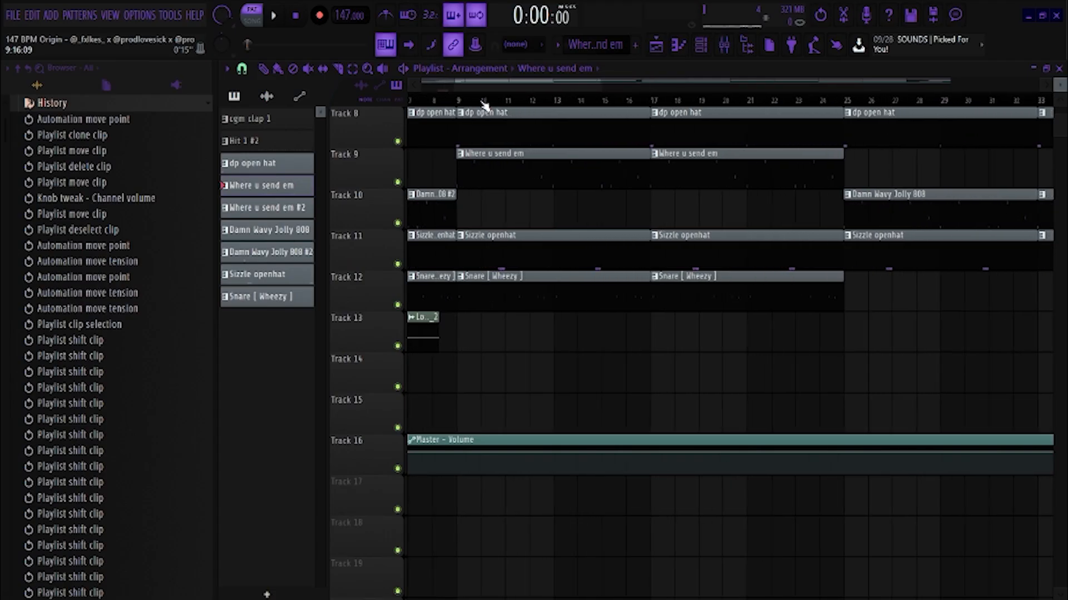
- Examine the Sizzle openhat and Snare [ Wheezy ] patterns in the piano roll and play the snare pattern
{"action": "double_click", "coordinate": [527, 245]}
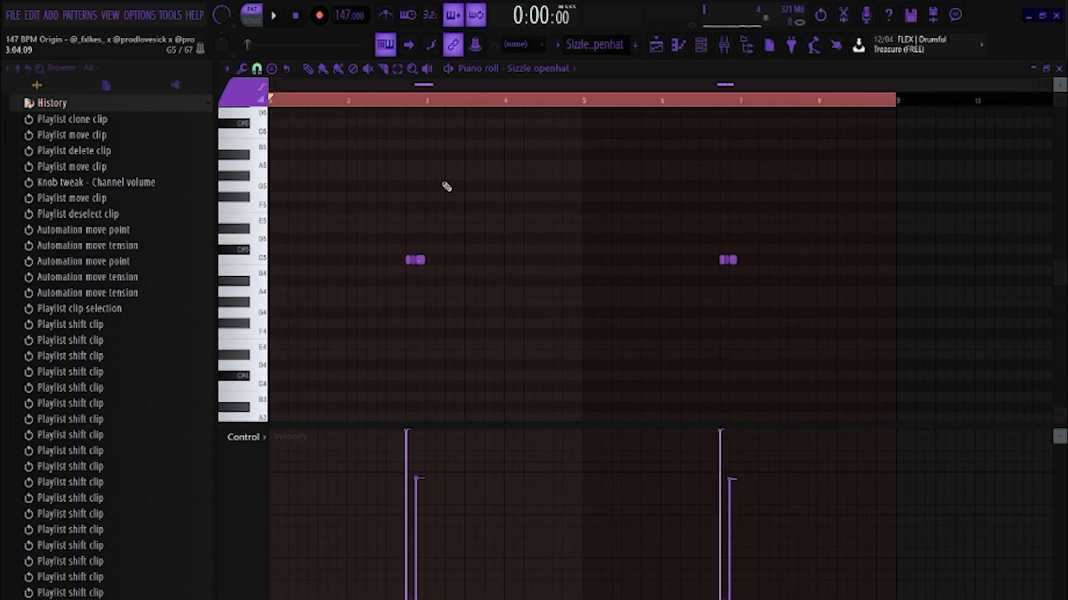
{"action": "scroll", "coordinate": [377, 110], "scroll_direction": "up", "scroll_amount": 3}
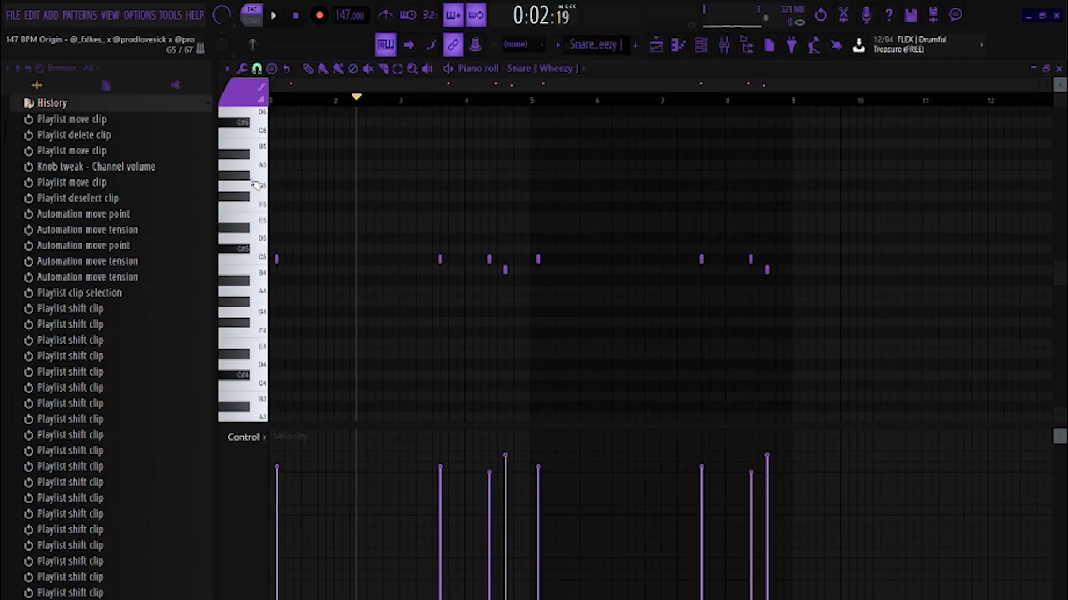
{"action": "left_click_drag", "start_coordinate": [255, 185], "coordinate": [259, 314], "text": "ctrl"}
{"action": "left_click", "coordinate": [295, 319], "text": "ctrl"}
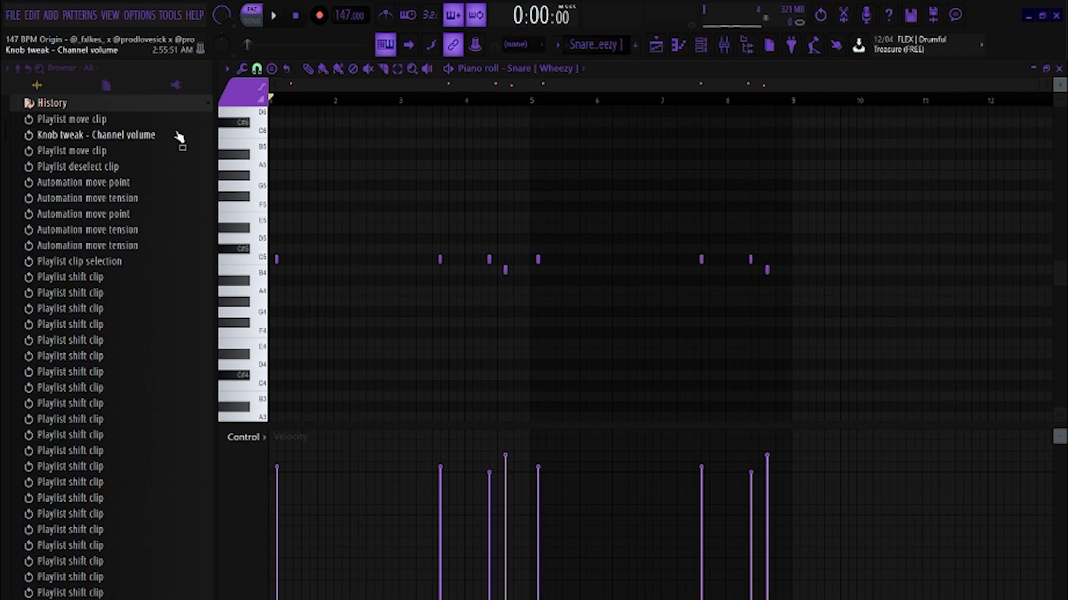
{"action": "key", "text": "space"}
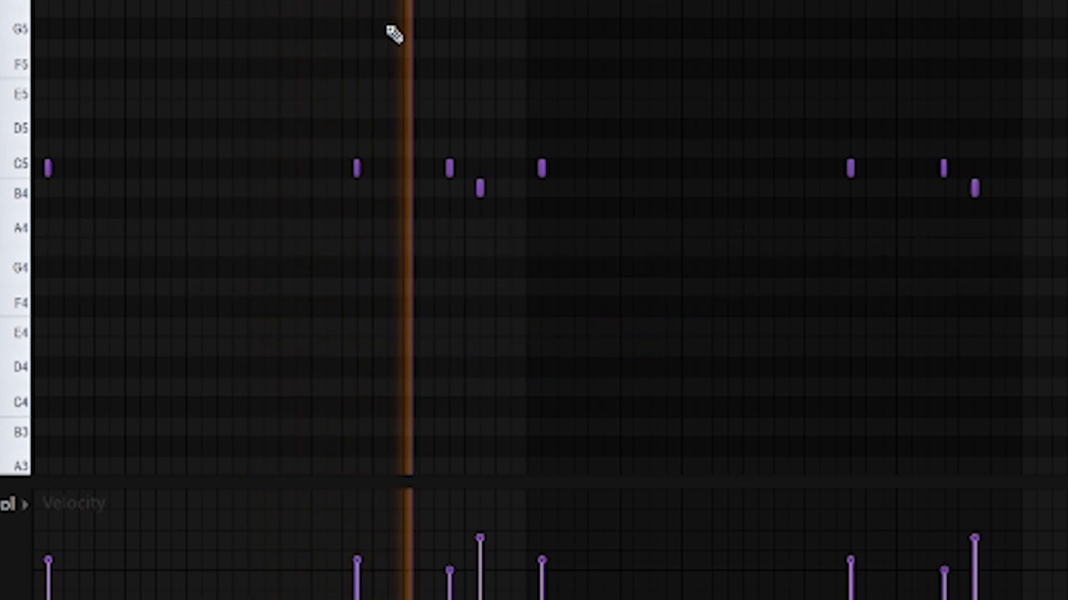
{"action": "key", "text": "space"}
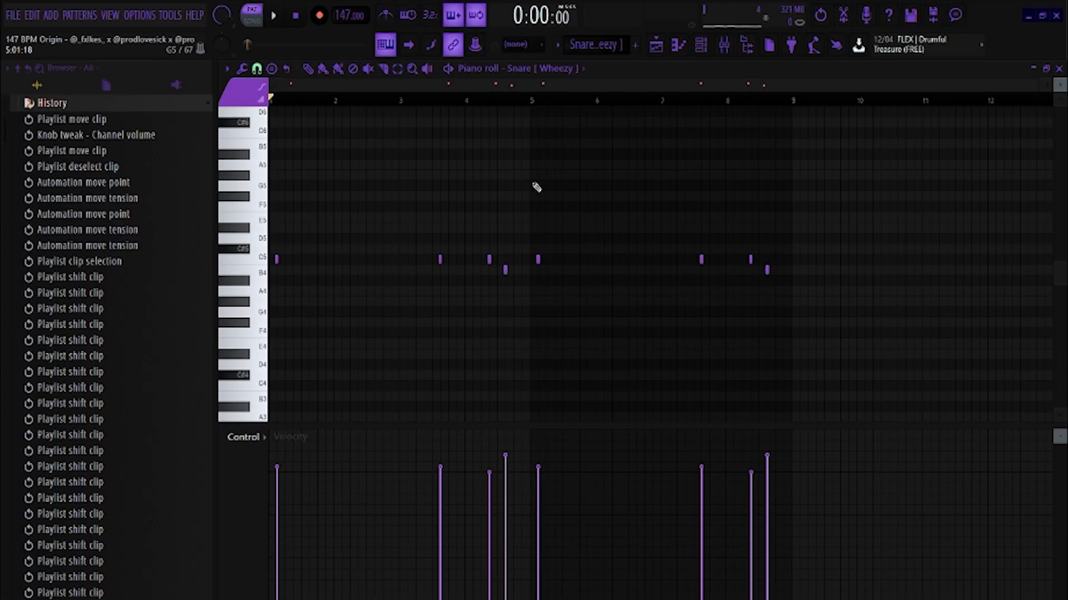
{"action": "left_click_drag", "start_coordinate": [522, 203], "coordinate": [810, 374]}
- Examine how the melody, drum and 808 clips are arranged across the playlist, including the drum gap just before bar 41
{"action": "key", "text": "F5"}
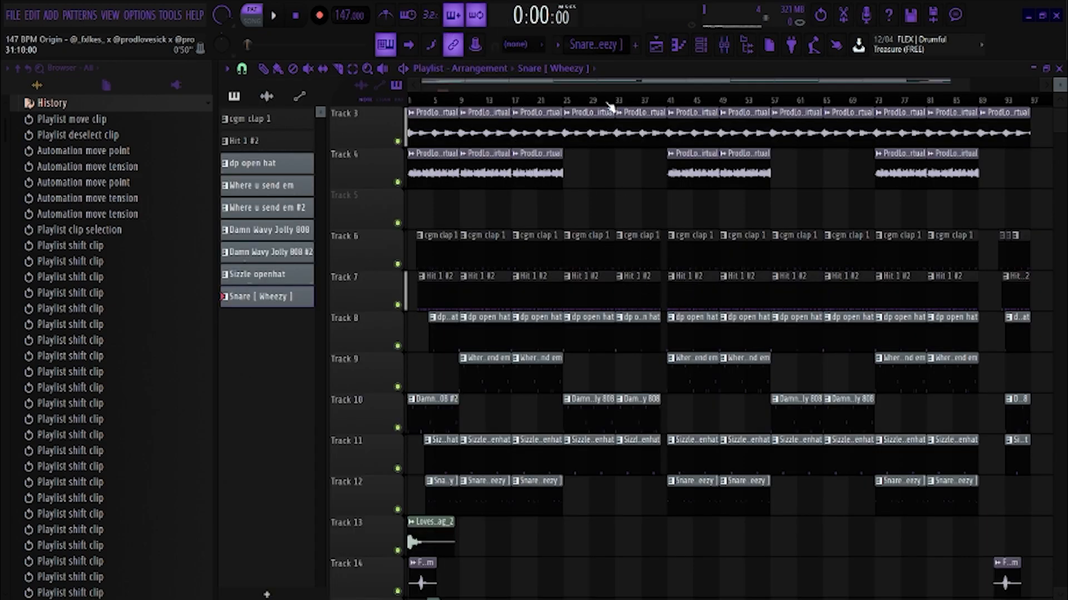
{"action": "scroll", "coordinate": [610, 105], "scroll_direction": "up", "scroll_amount": 5}
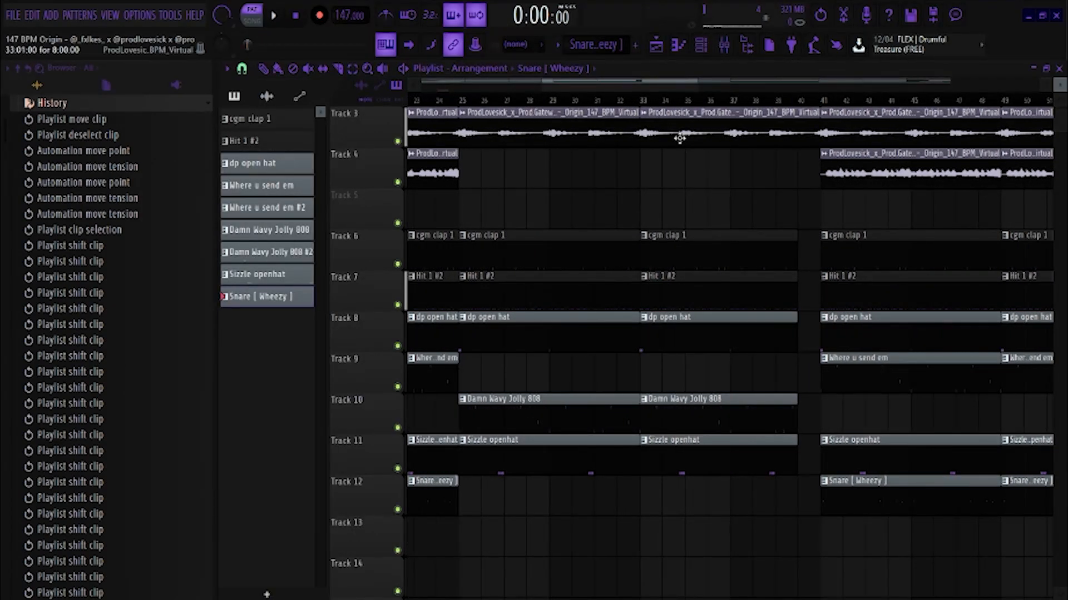
{"action": "scroll", "coordinate": [680, 144], "scroll_direction": "down", "scroll_amount": 2}
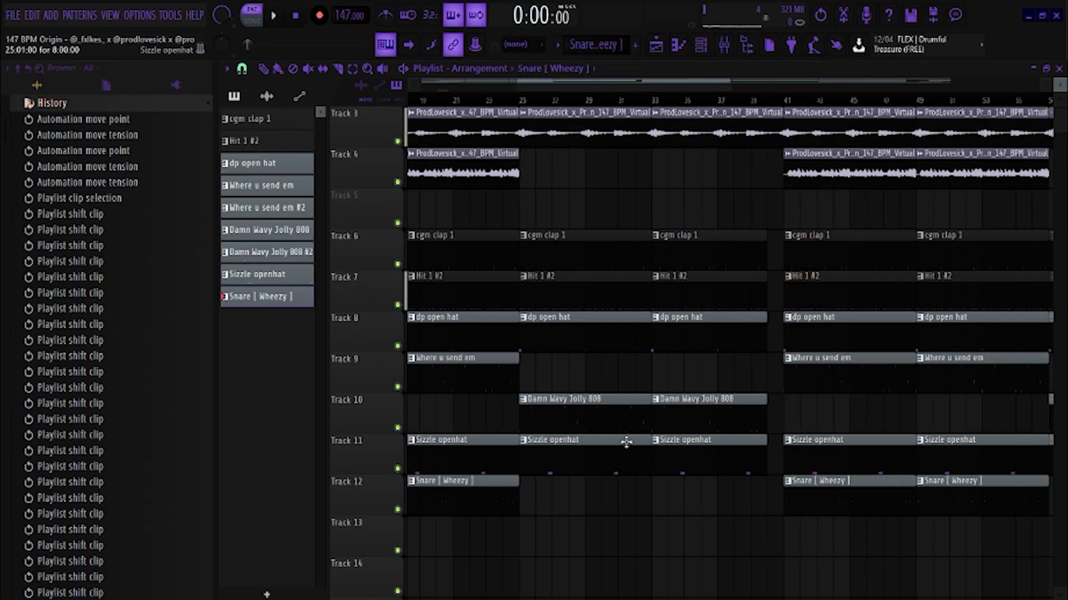
{"action": "scroll", "coordinate": [537, 101], "scroll_direction": "down", "scroll_amount": 4}
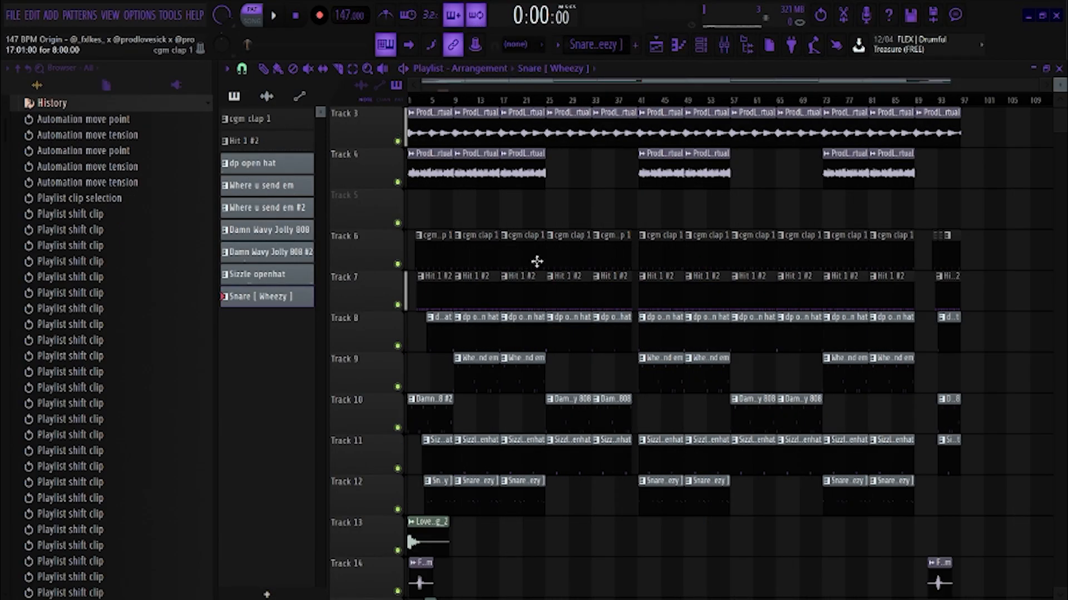
{"action": "left_click_drag", "start_coordinate": [591, 222], "coordinate": [652, 470]}
{"action": "left_click", "coordinate": [628, 537], "text": "ctrl"}
{"action": "scroll", "coordinate": [585, 406], "scroll_direction": "down", "scroll_amount": 3}
{"action": "scroll", "coordinate": [509, 439], "scroll_direction": "up", "scroll_amount": 2}
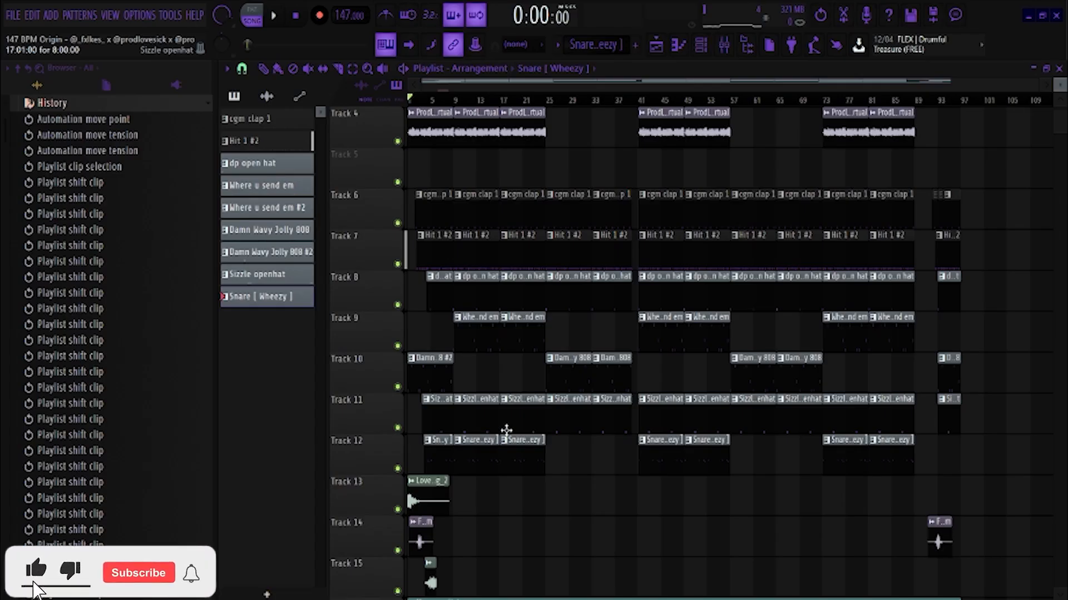
{"action": "scroll", "coordinate": [588, 442], "scroll_direction": "up", "scroll_amount": 3}
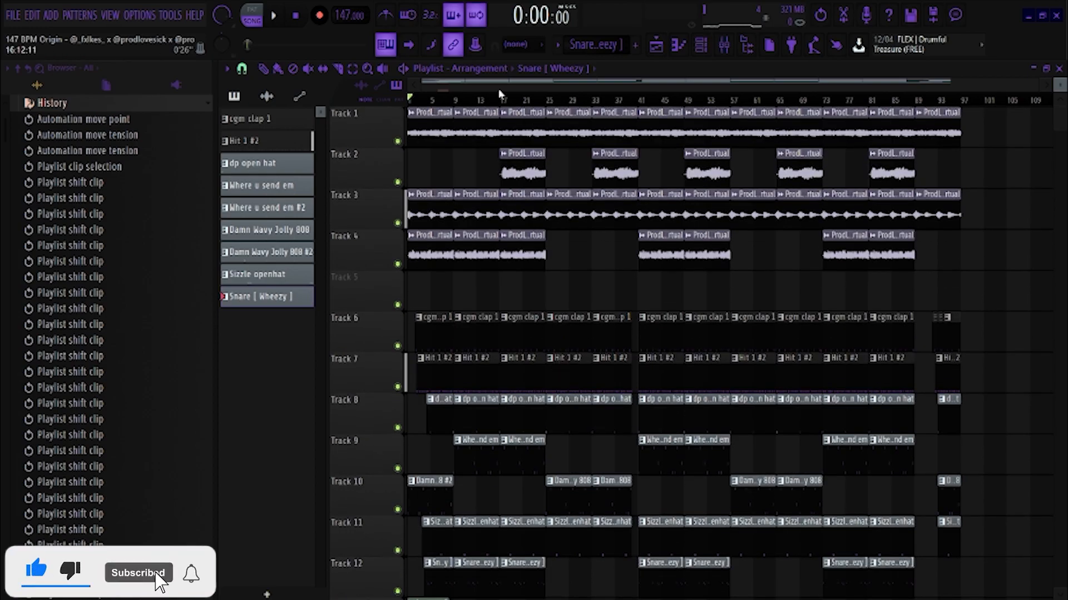